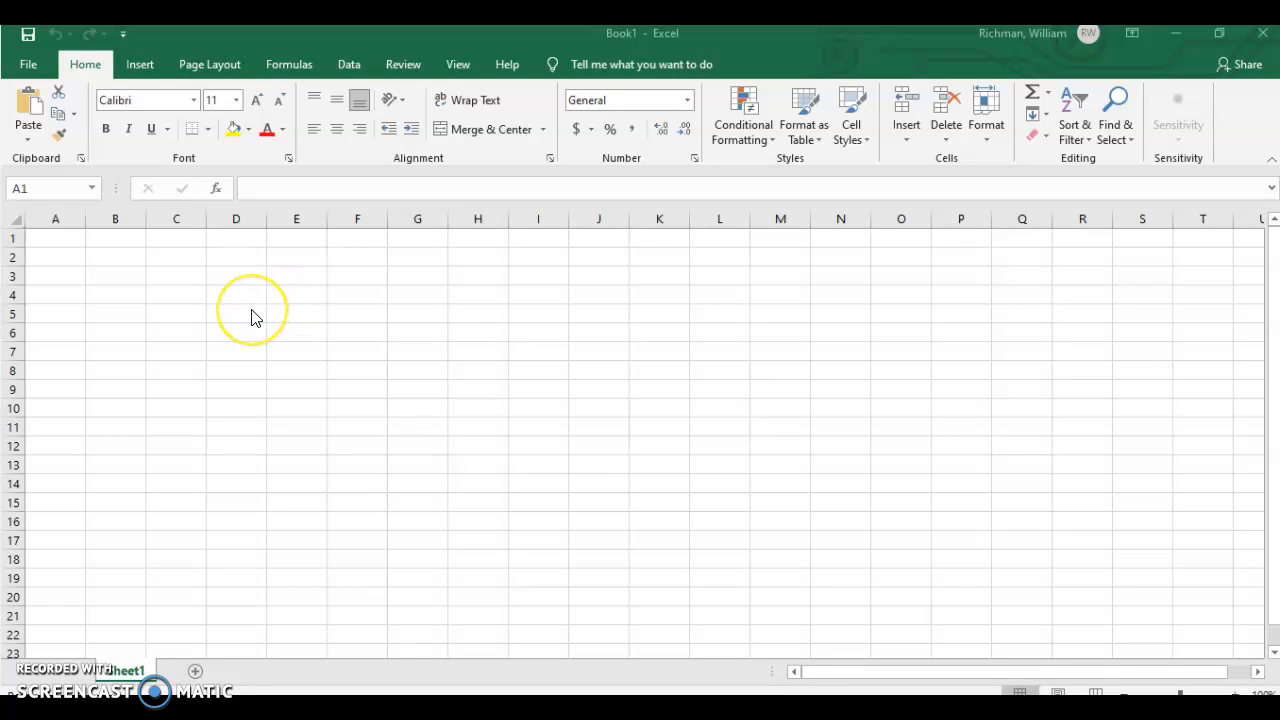
Step: Enter the headings Trial in C4 and Distance in D4
click(229, 297)
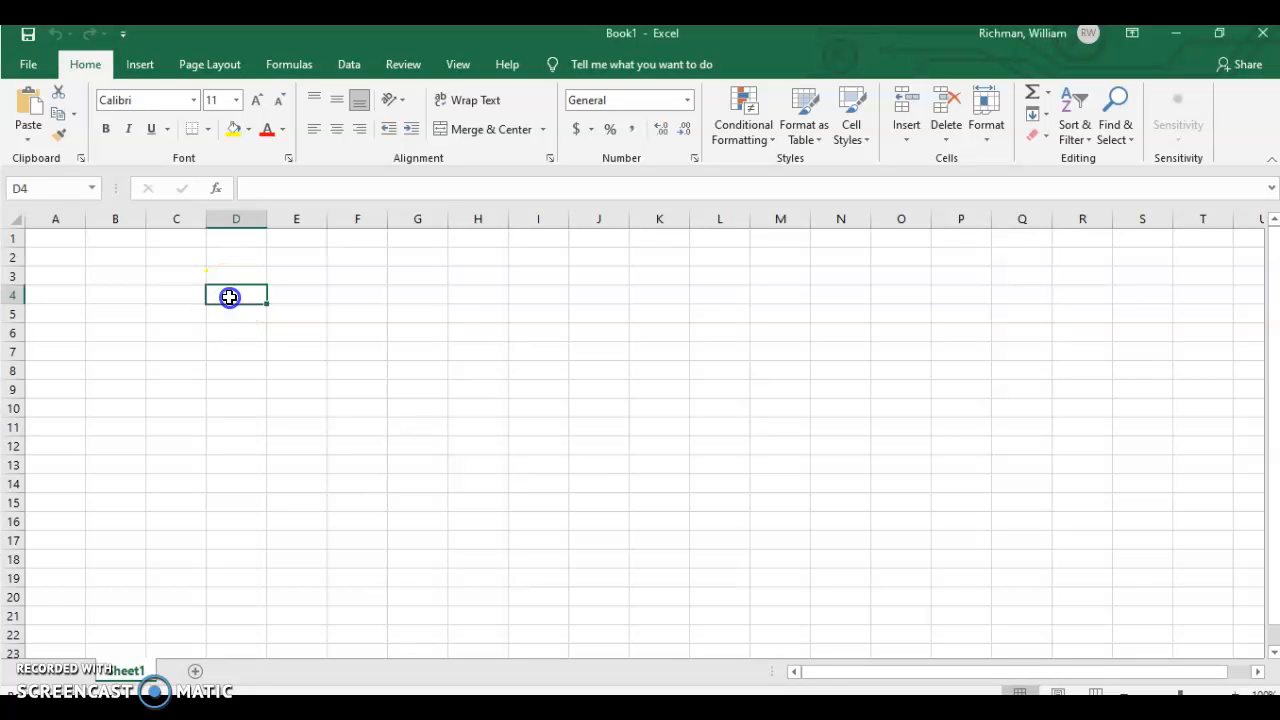
text(Distancer)
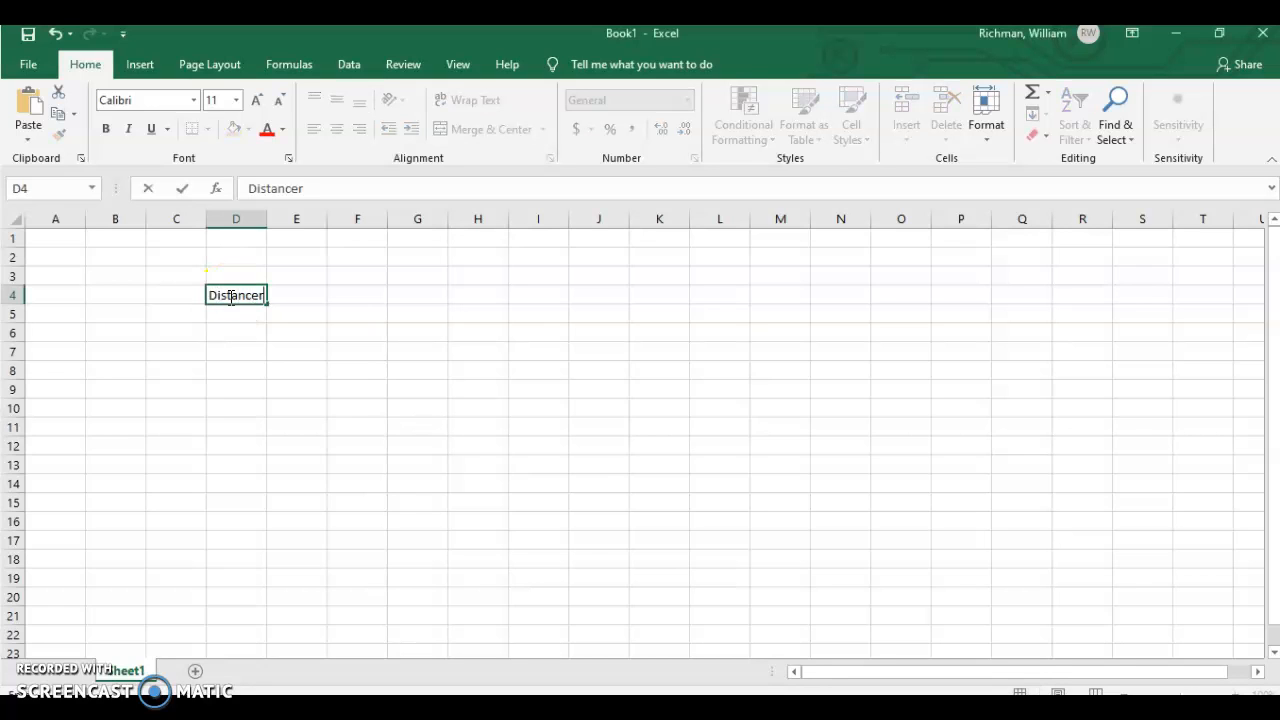
key(BackSpace)
key(Left)
text(Trial)
Step: Number the trials 1 through 9 down cells C5 to C13 under the Trial heading
click(194, 318)
text(1)
key(Return)
text(2)
key(Return)
text(3)
key(Return)
text(4)
key(Return)
text(5)
key(Return)
text(6)
key(Return)
text(7)
key(Return)
text(8)
key(Return)
text(9)
key(Return)
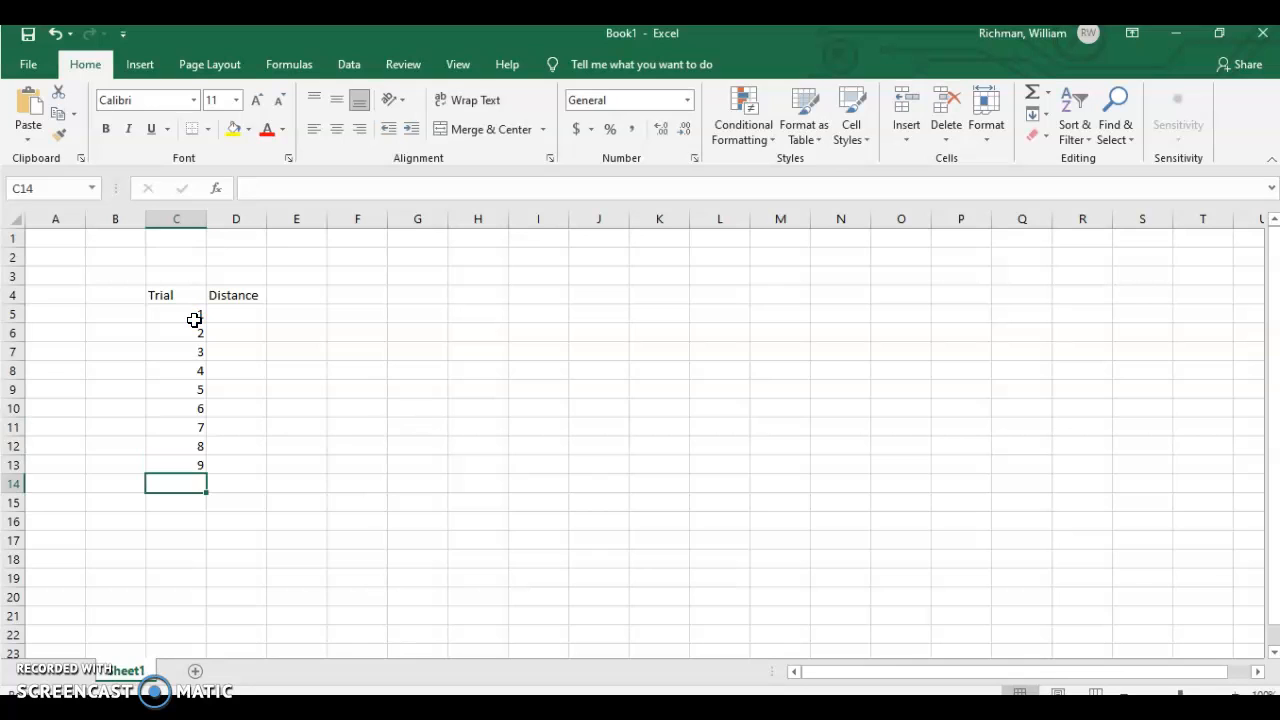
Step: Enter a distance of 20 for trial 1 in D5
click(237, 313)
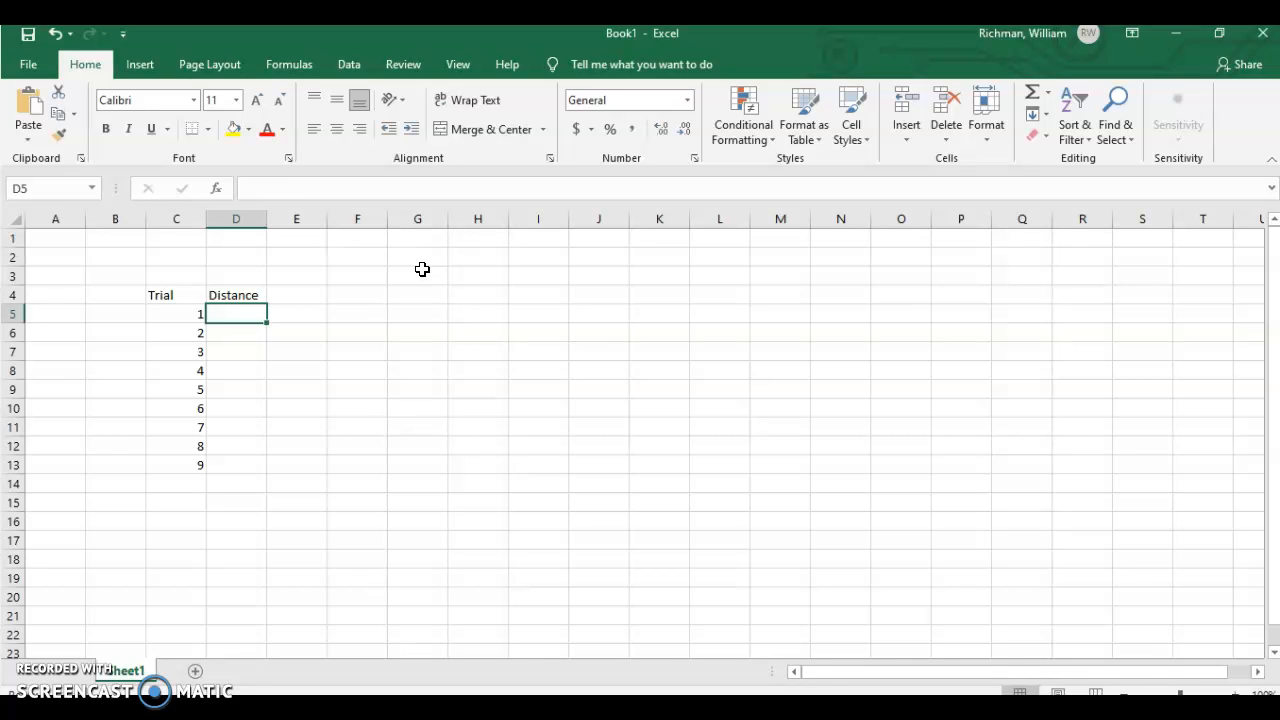
text(20)
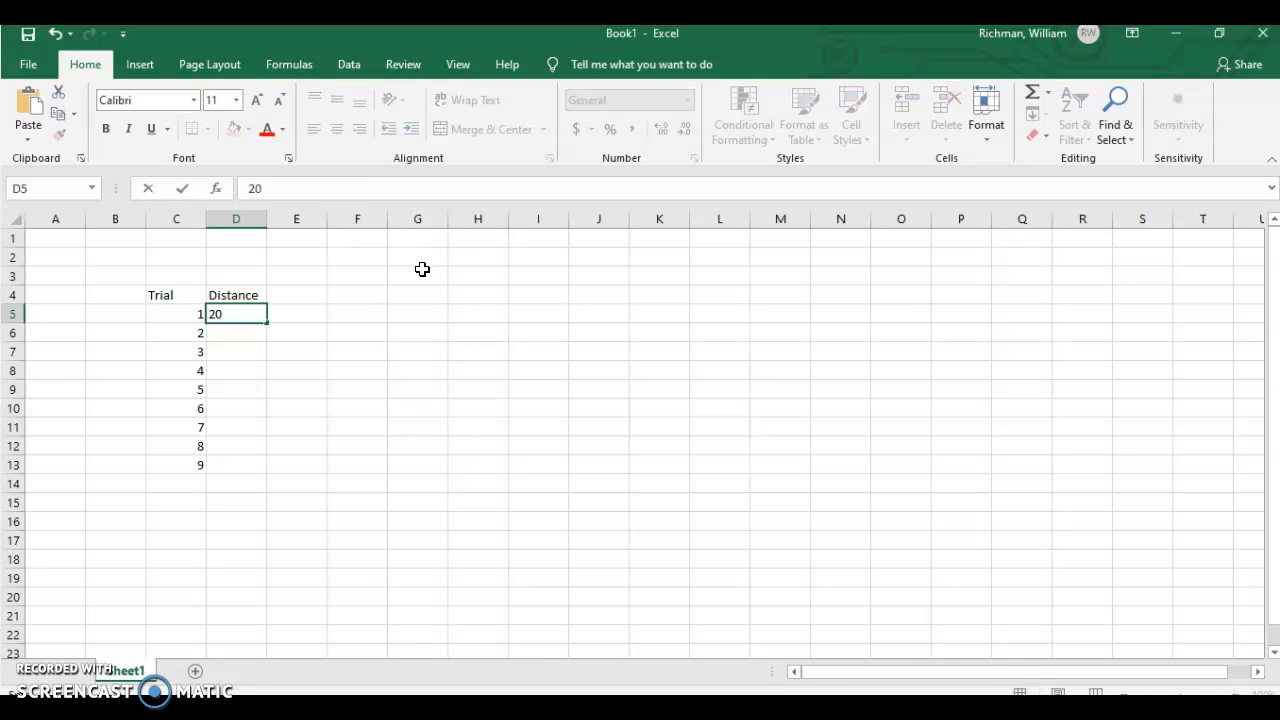
key(Return)
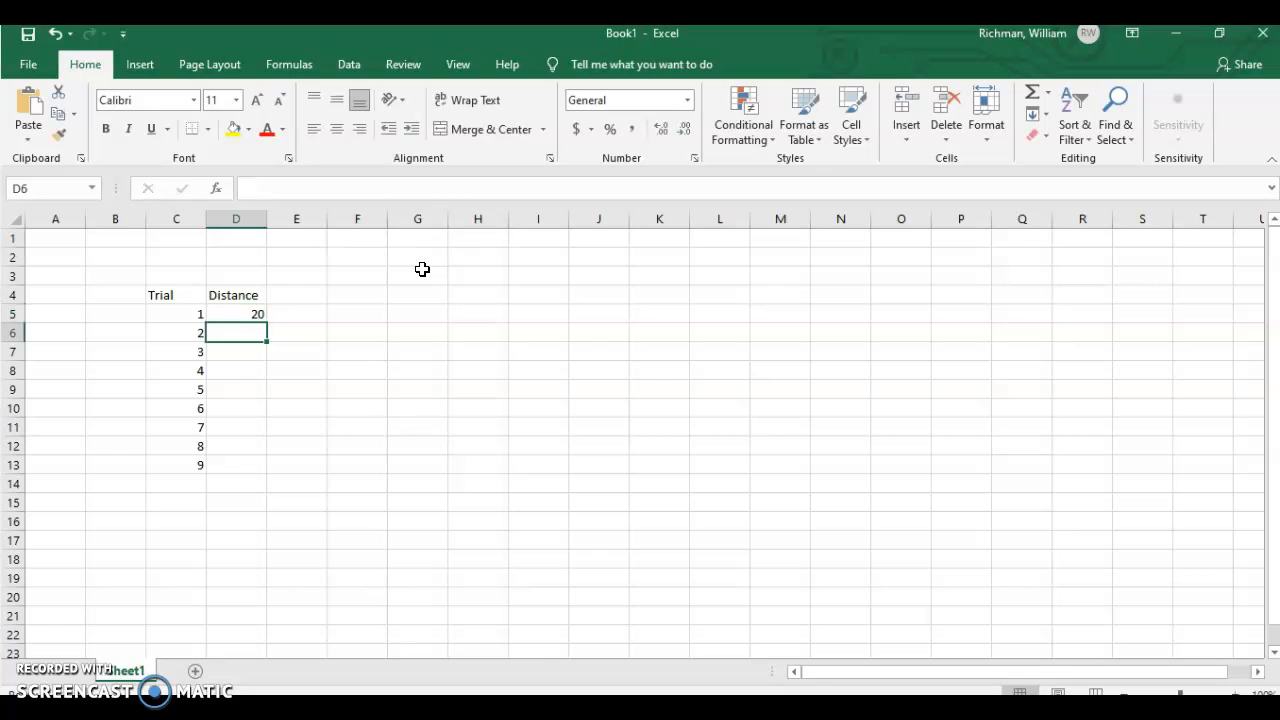
Step: Change the D4 heading to "Distance (in)" and fit column D's width to its contents
double_click(266, 220)
click(257, 295)
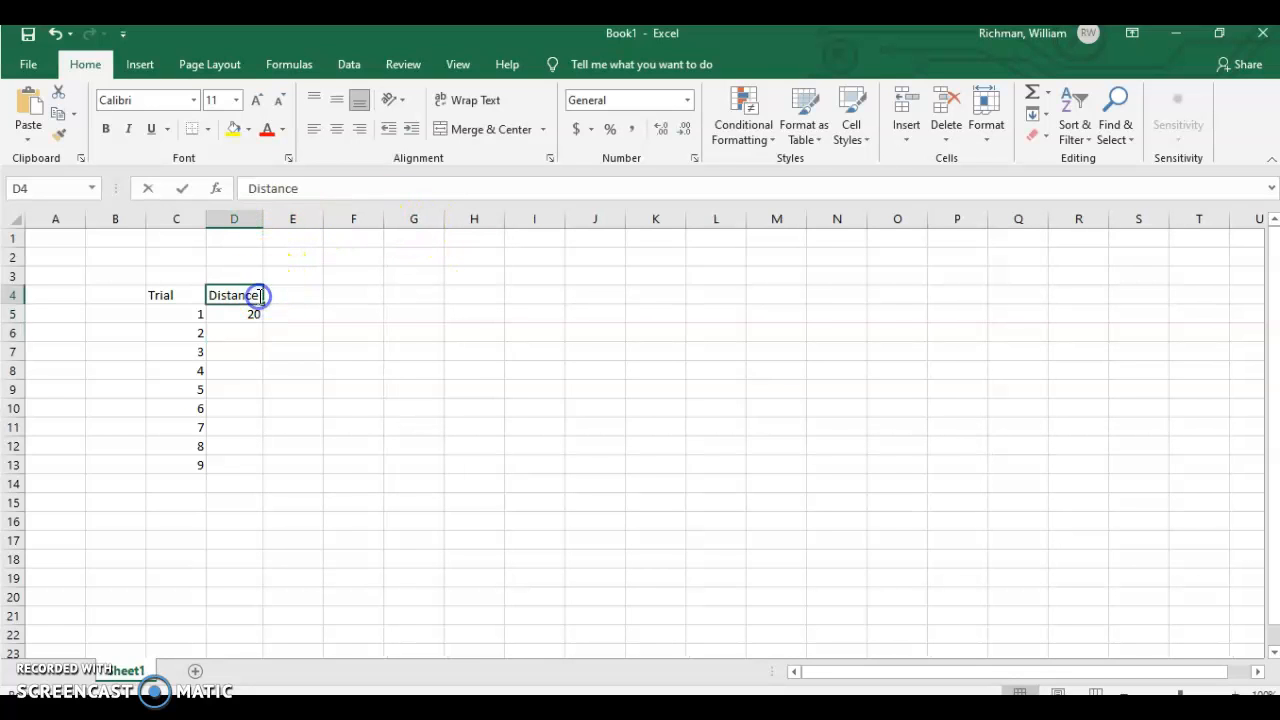
double_click(259, 295)
text((in)
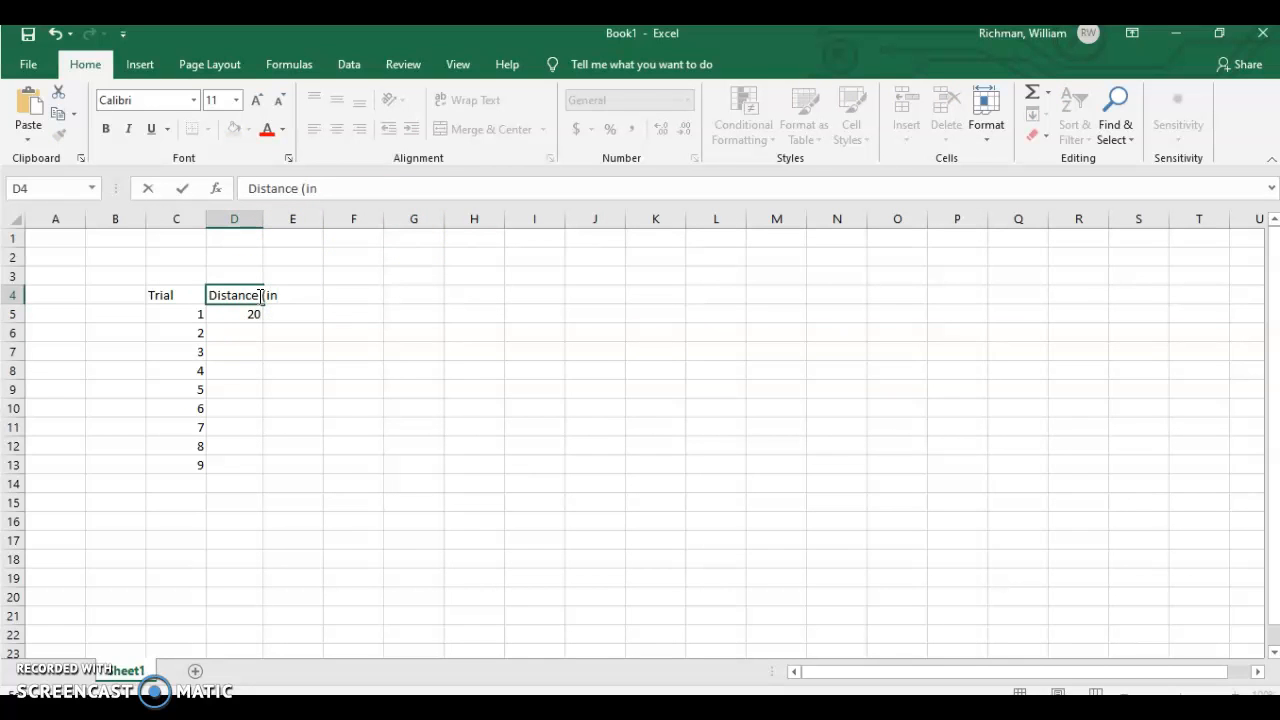
text())
double_click(264, 220)
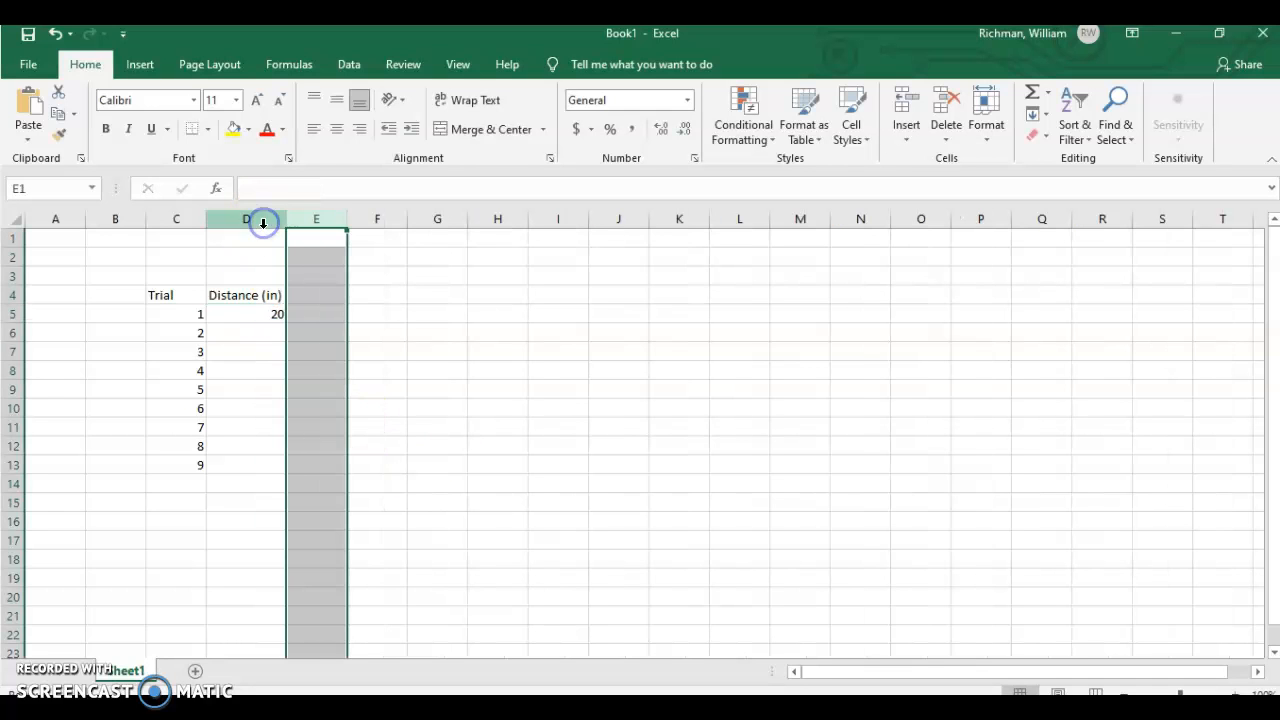
Step: Enter the distances 23, 19, 15, 22, 25, 26, 23 and 20 for trials 2 to 9 in D6:D13
click(262, 331)
text(23)
key(Return)
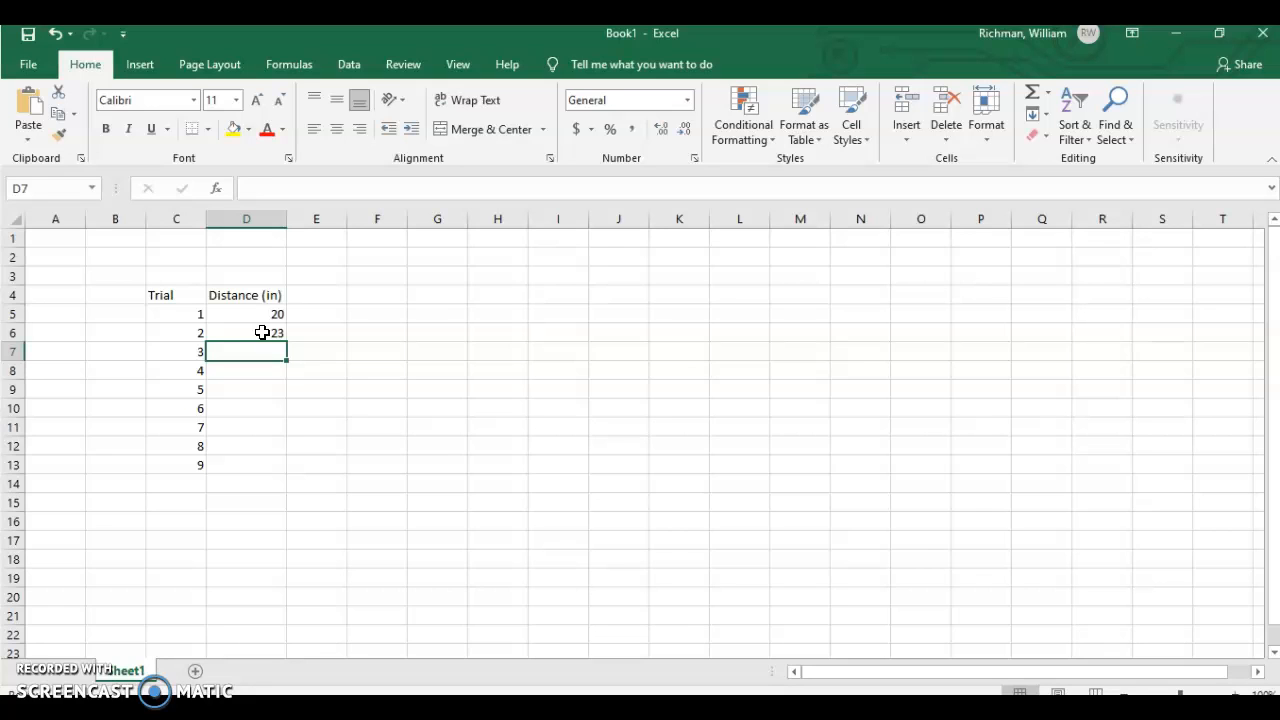
text(19)
key(Return)
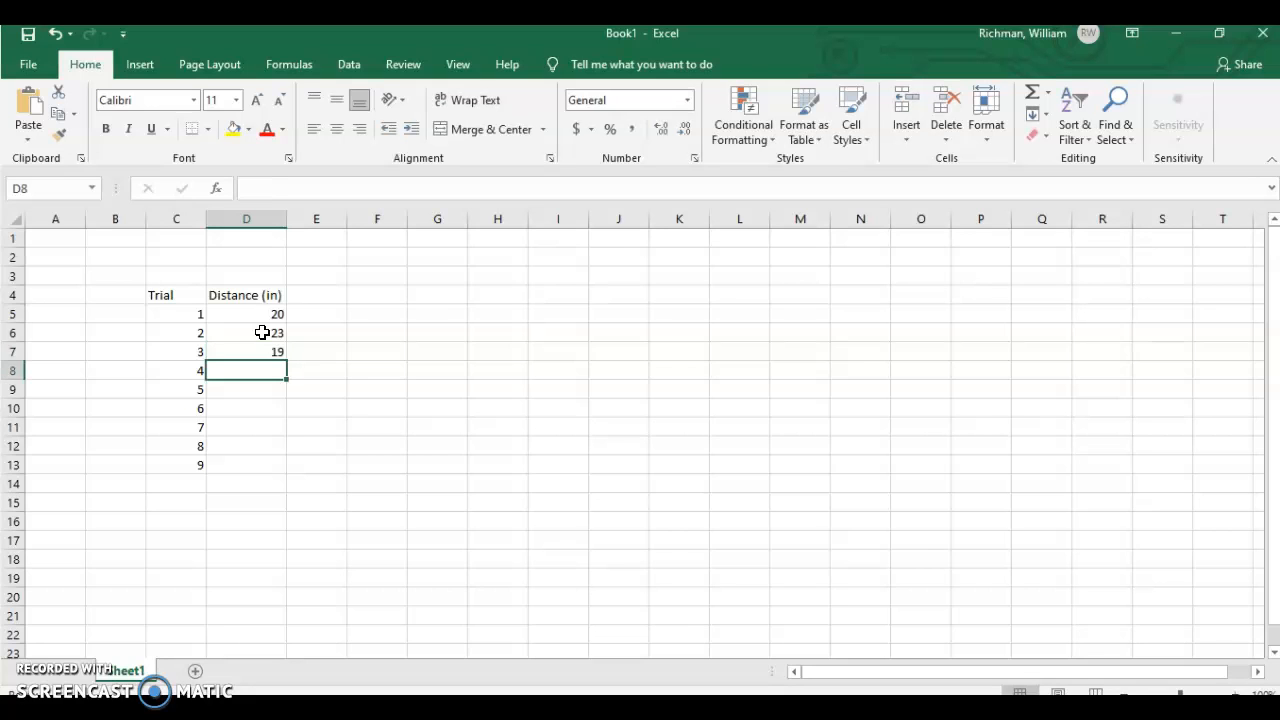
text(15)
key(Return)
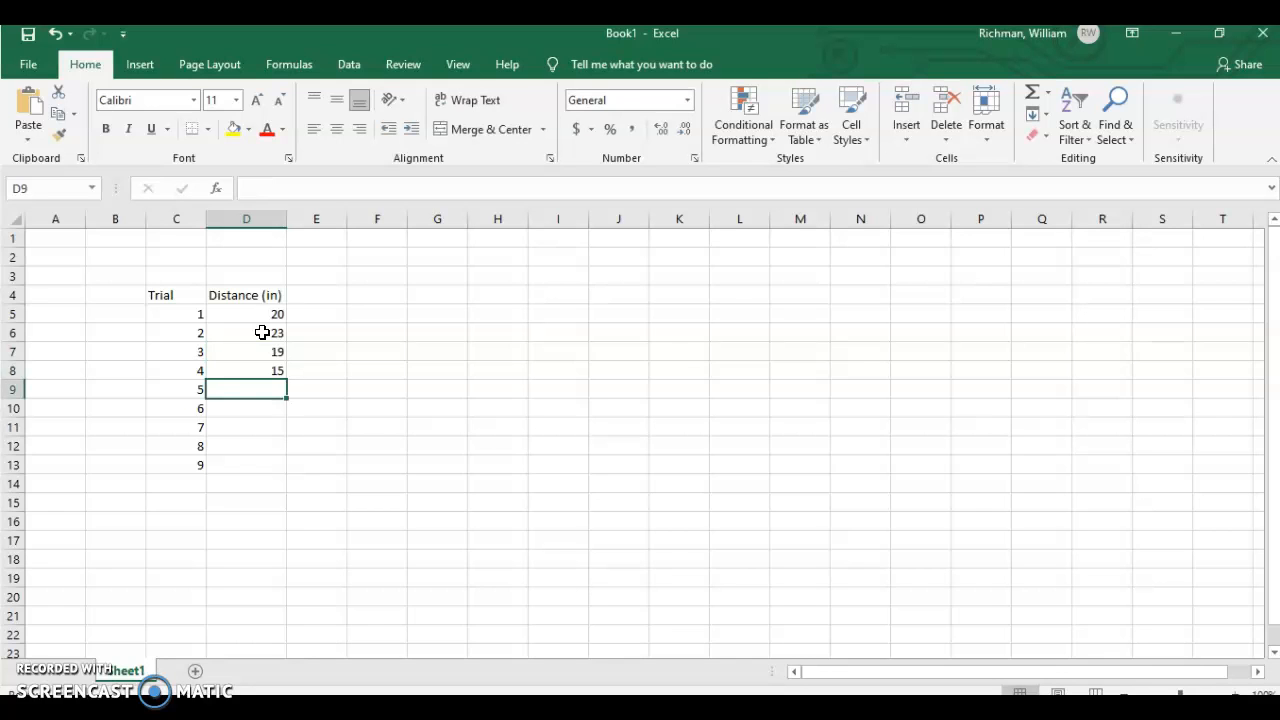
text(22)
key(Return)
text(25)
key(Return)
text(26)
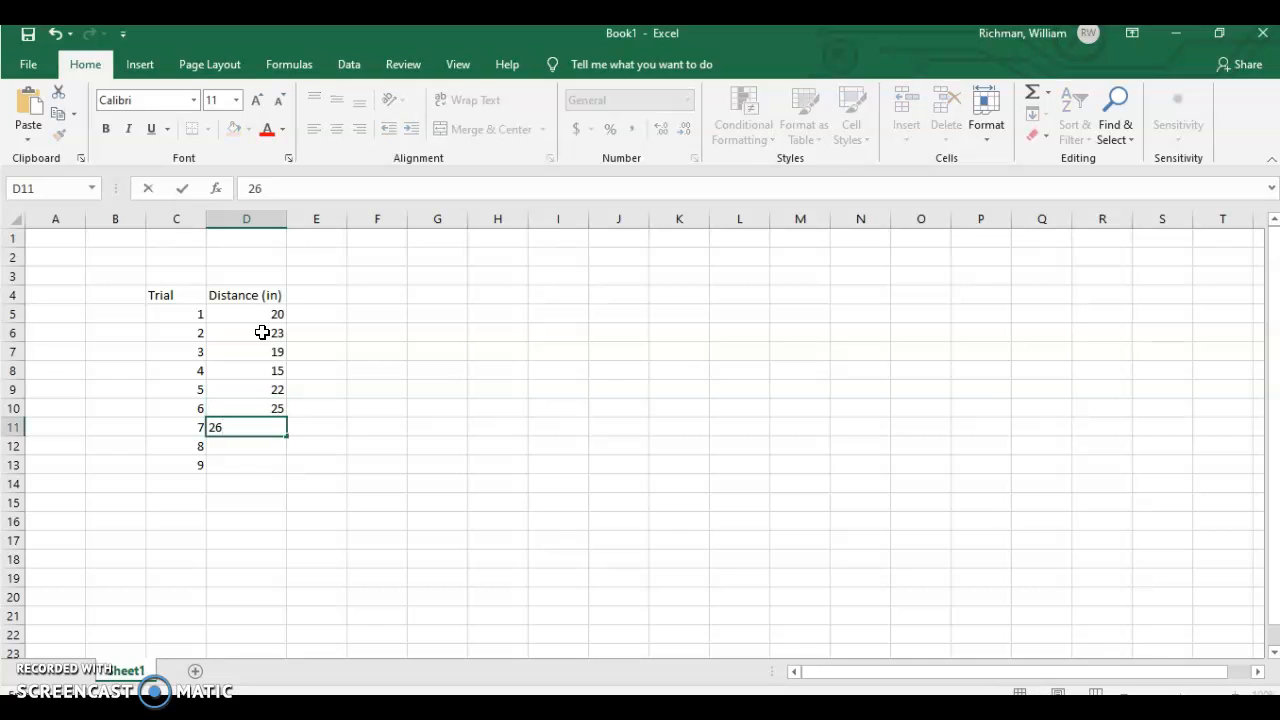
key(Return)
text(23)
key(Return)
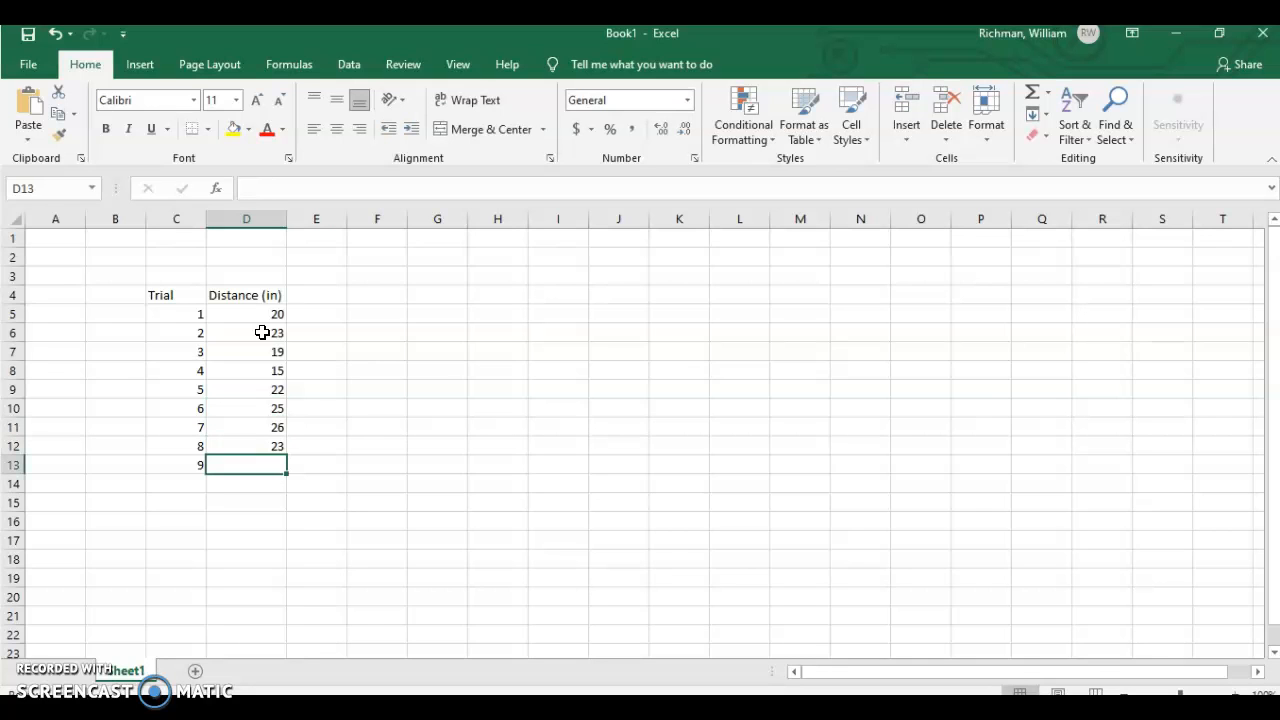
text(2)
key(Return)
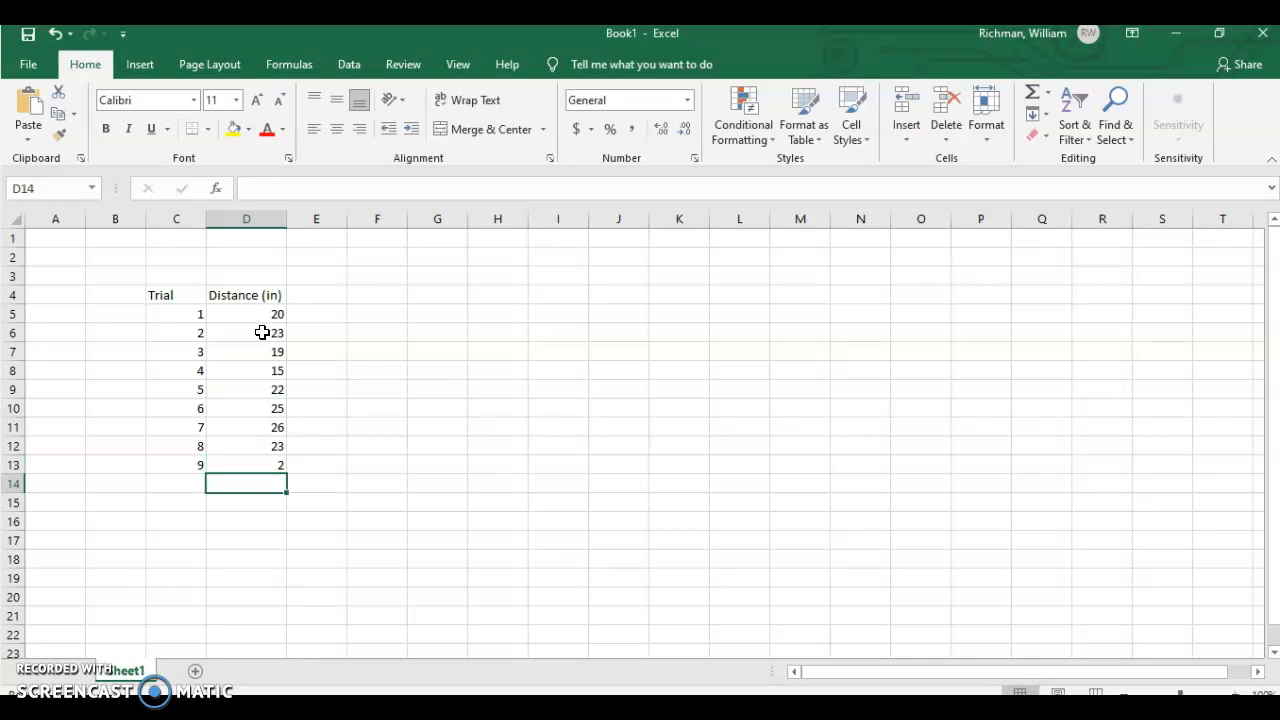
double_click(279, 466)
text(0)
key(Return)
click(318, 389)
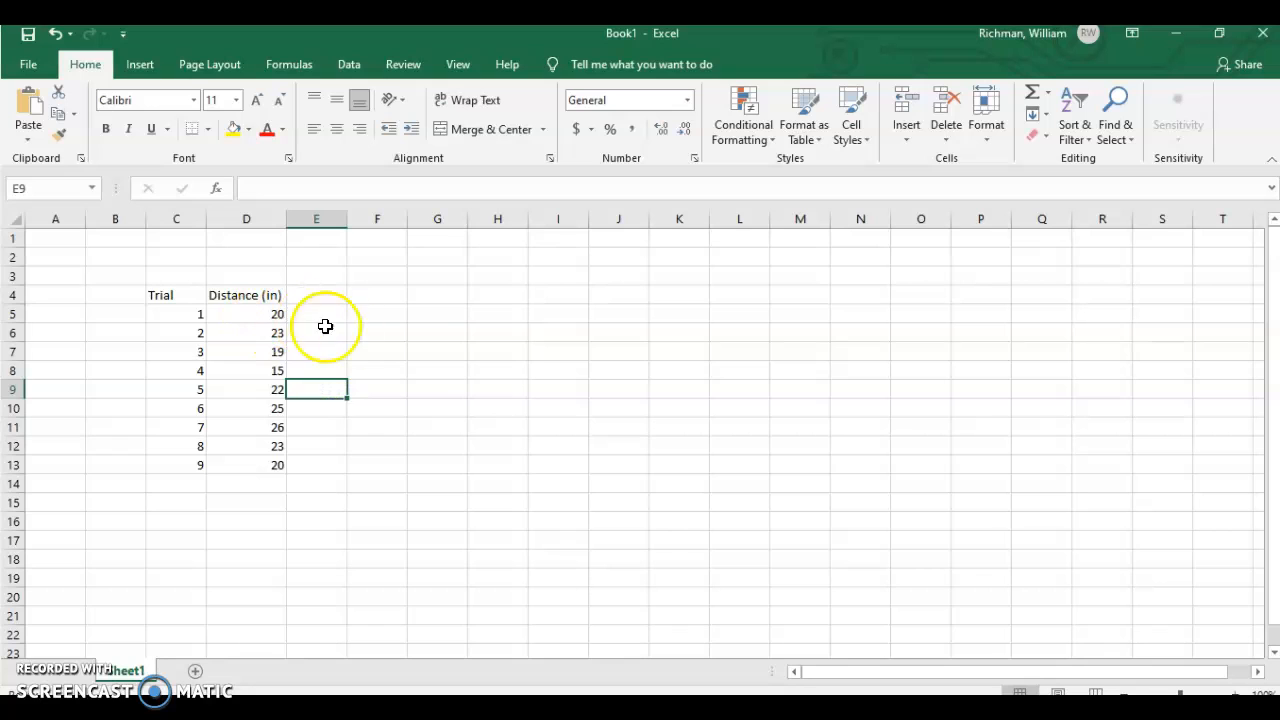
Step: Enter the statistic headings Mean, Median and Mode in cells G4, H4 and I4
click(439, 292)
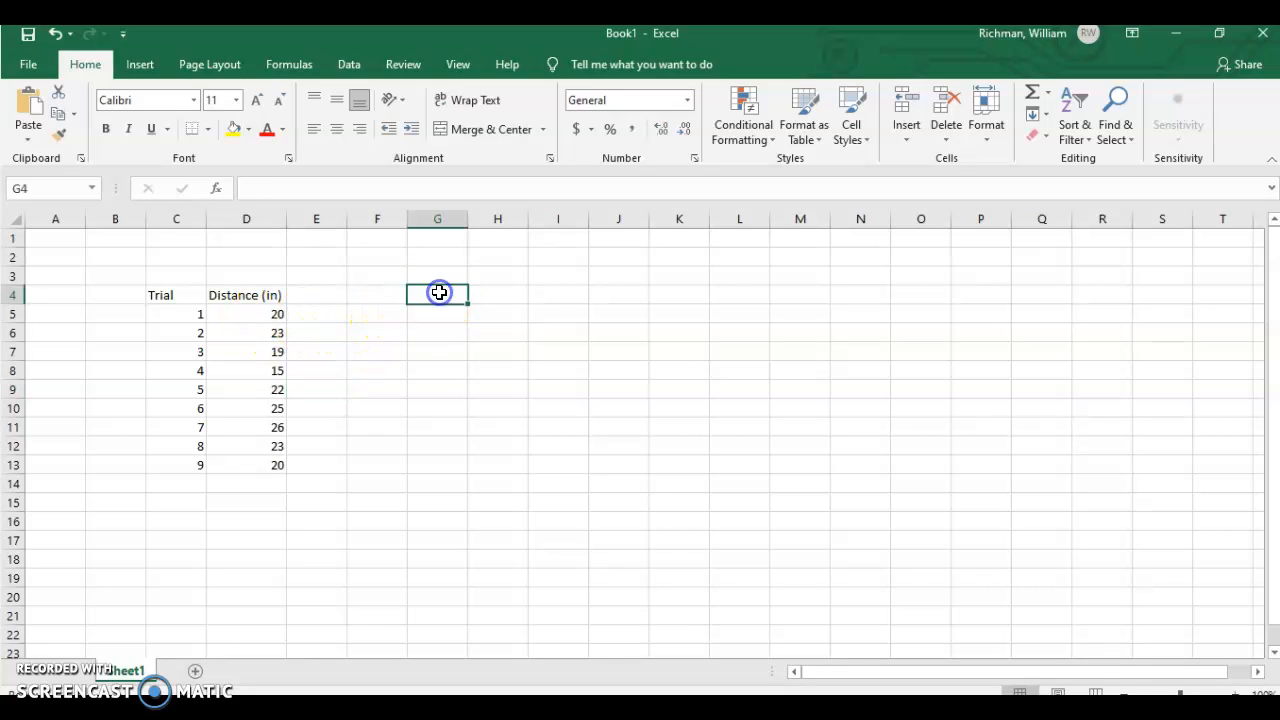
text(Mean)
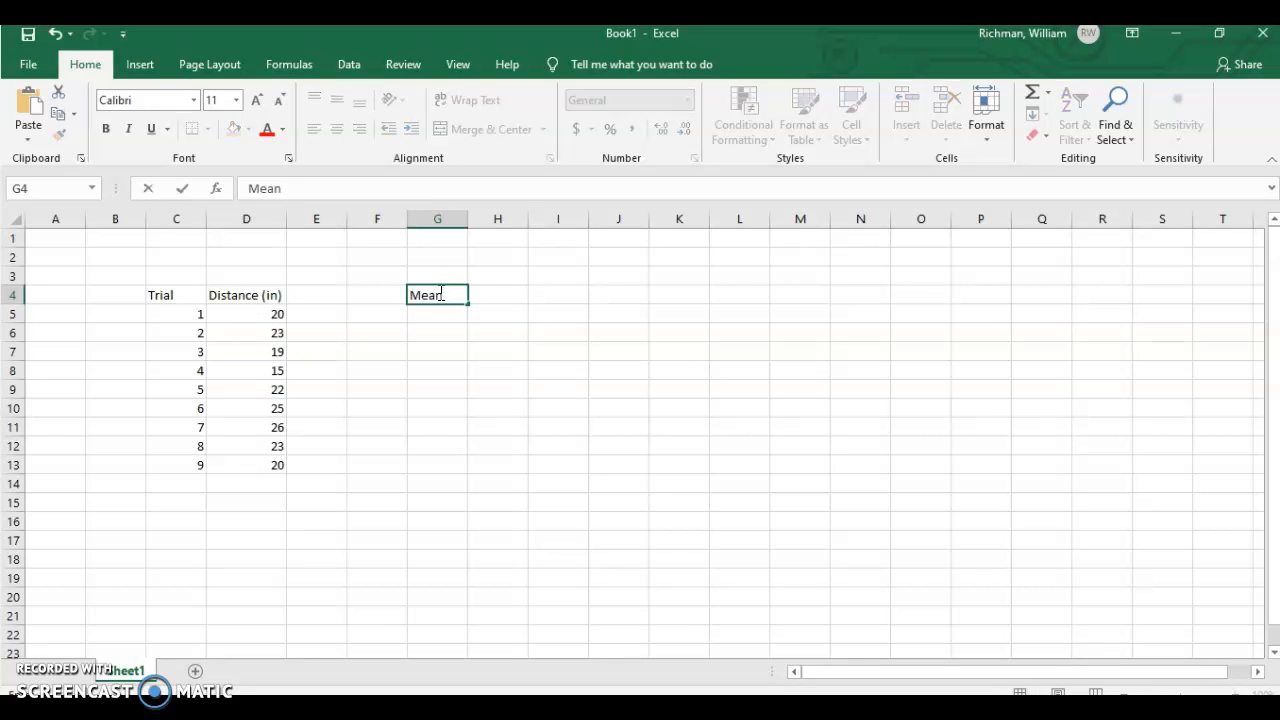
key(Tab)
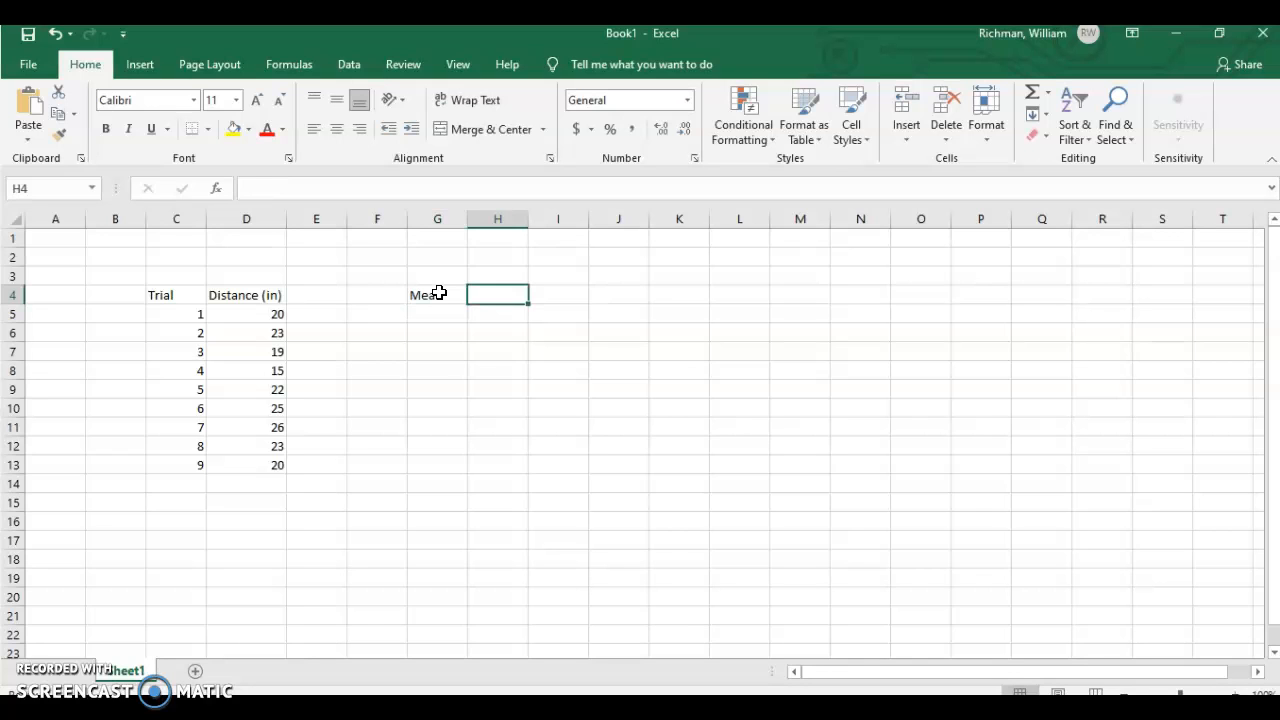
text(Median)
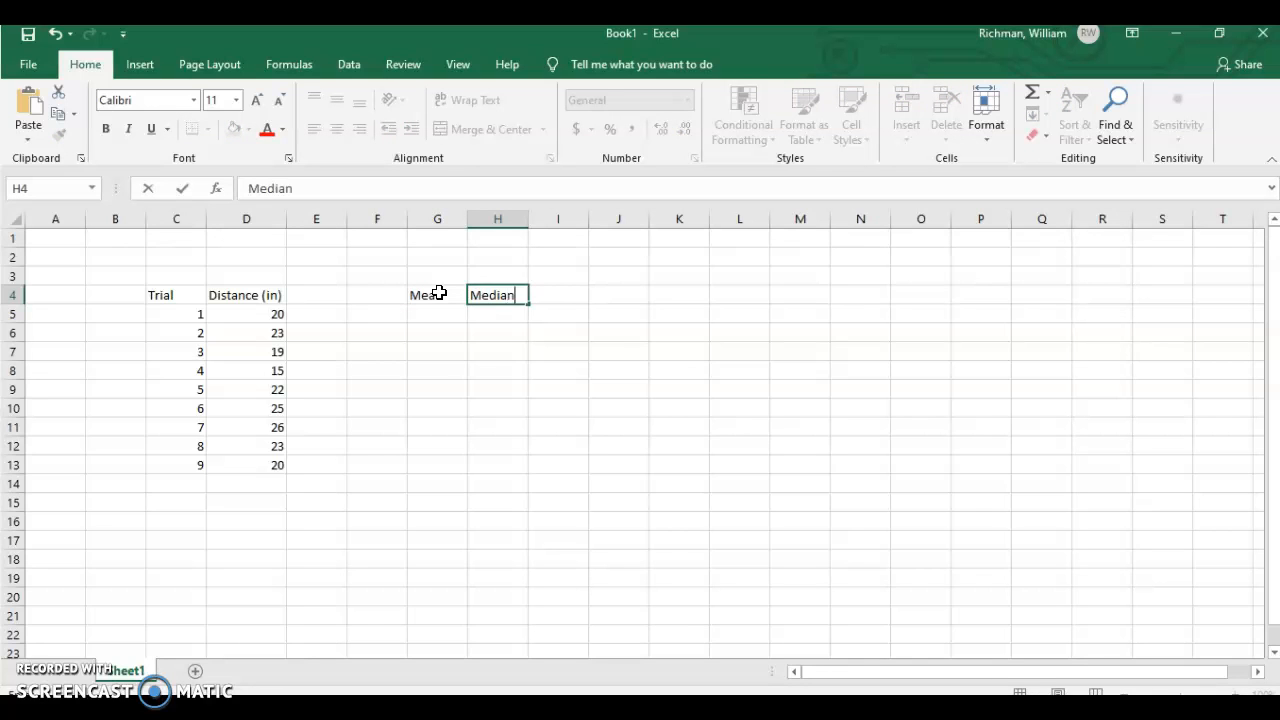
key(Tab)
text(Mode)
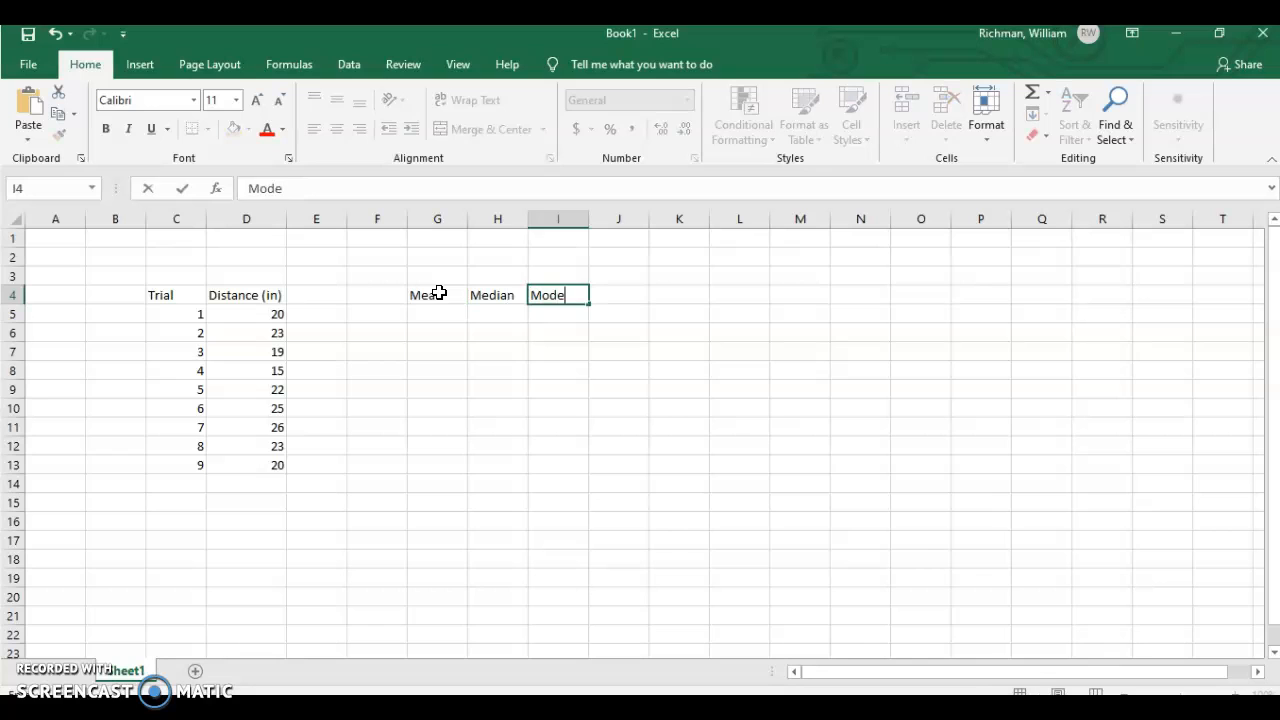
key(Tab)
text(Rand)
key(BackSpace)
key(BackSpace)
text(ge)
key(BackSpace)
key(BackSpace)
text(ne)
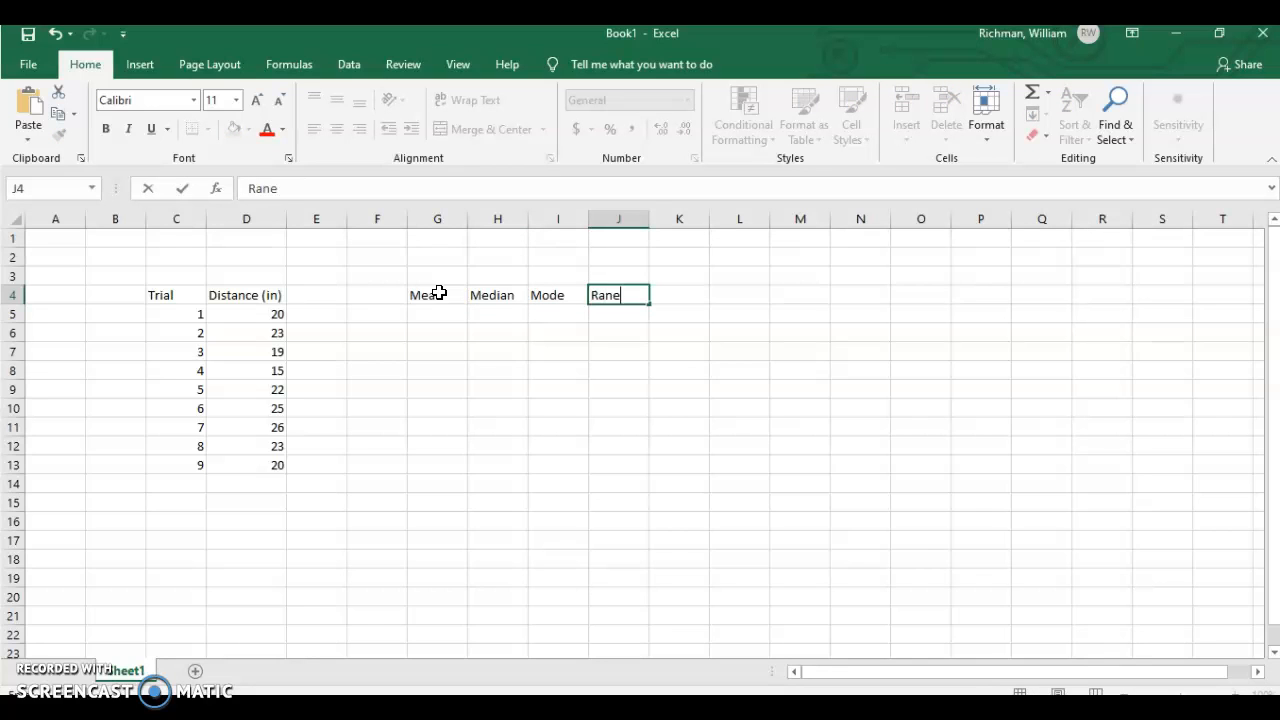
key(BackSpace)
key(BackSpace)
key(BackSpace)
key(BackSpace)
Step: Enter the headings Min, Max and Range in cells J4, K4 and L4
text(Min)
key(Tab)
text(Mo)
key(BackSpace)
text(ac)
key(BackSpace)
text(x)
key(Tab)
text(Rangd)
key(BackSpace)
text(e)
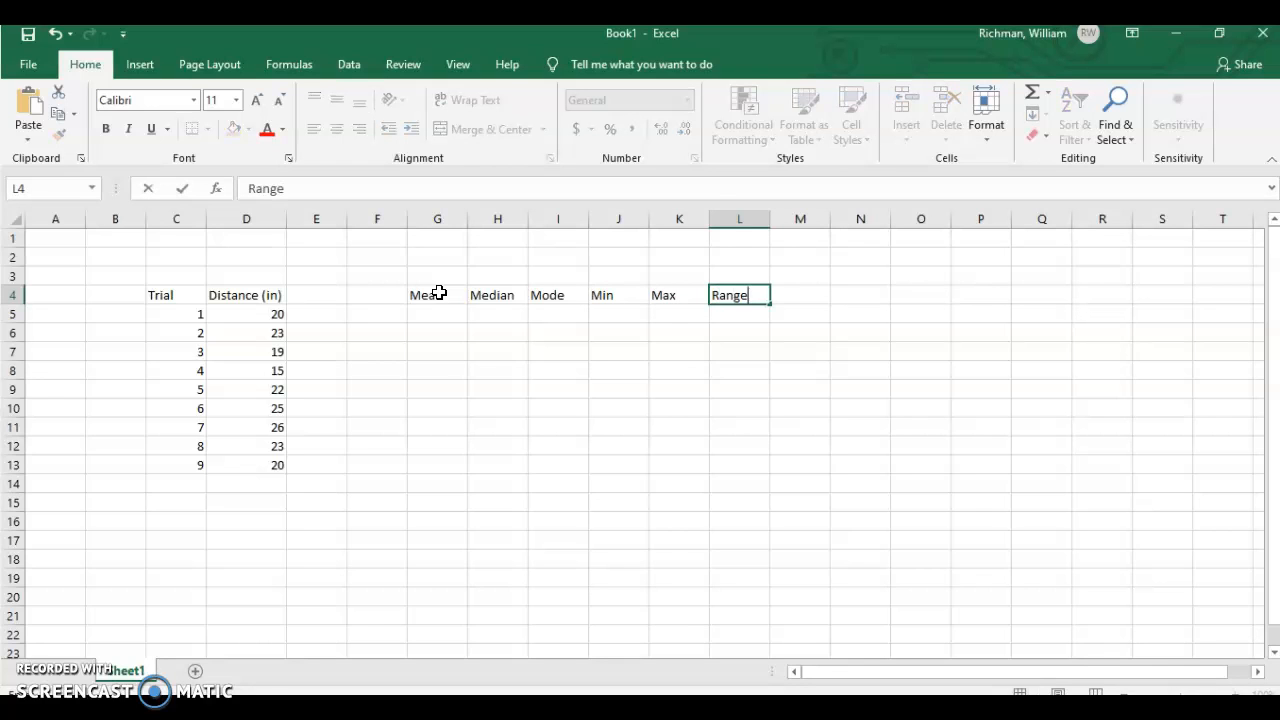
key(Tab)
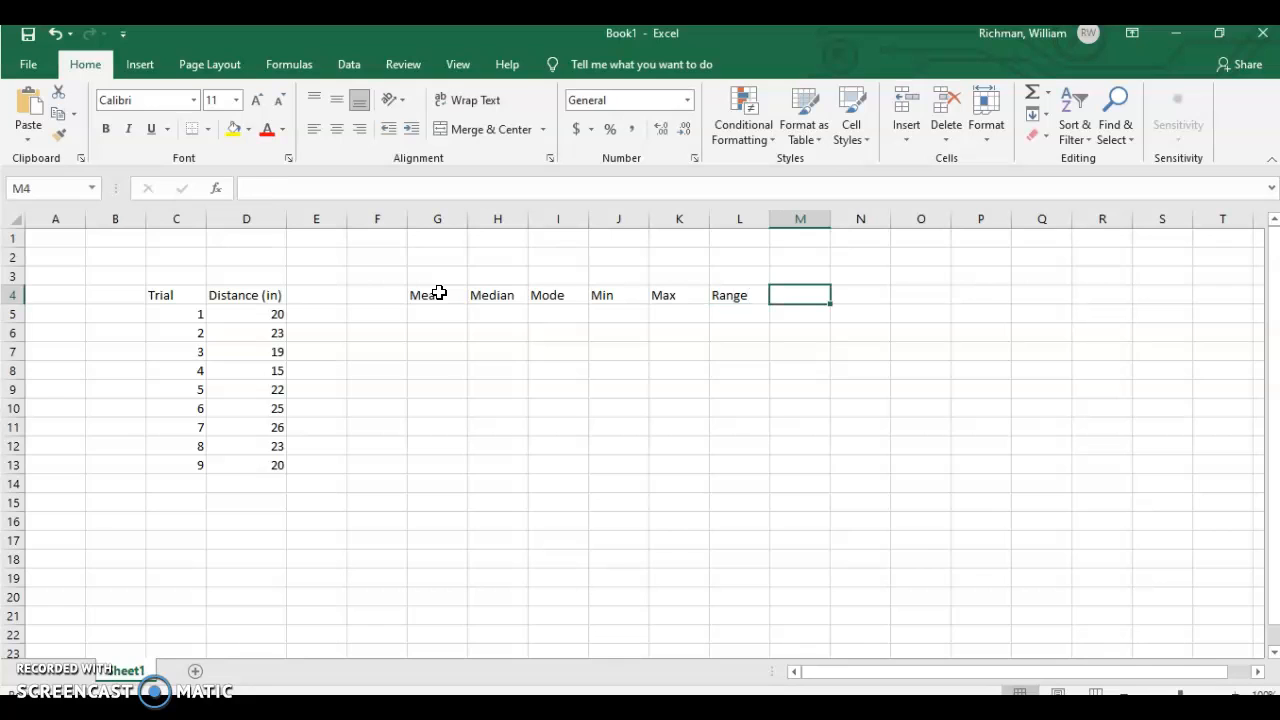
Step: Add the heading "Standard Deviation" in M4 and fit column M's width to it
text(Standard Dve)
key(BackSpace)
key(BackSpace)
text(ev)
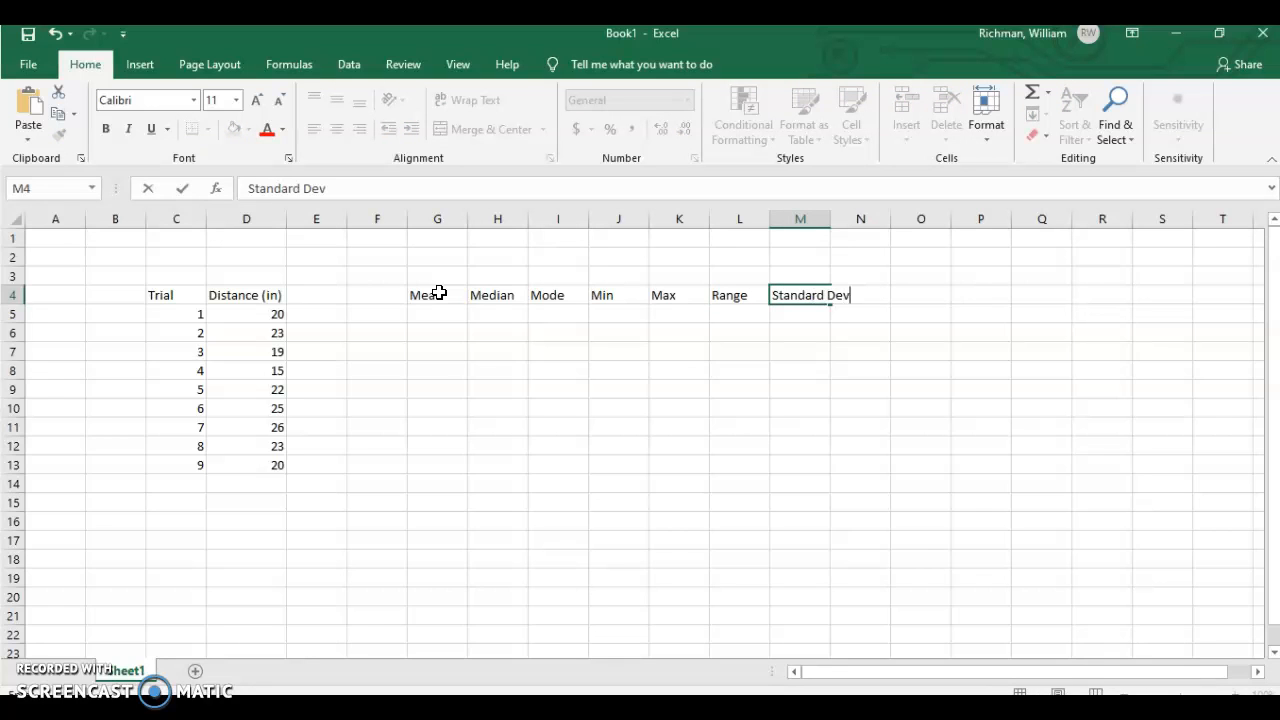
text(iation)
click(831, 218)
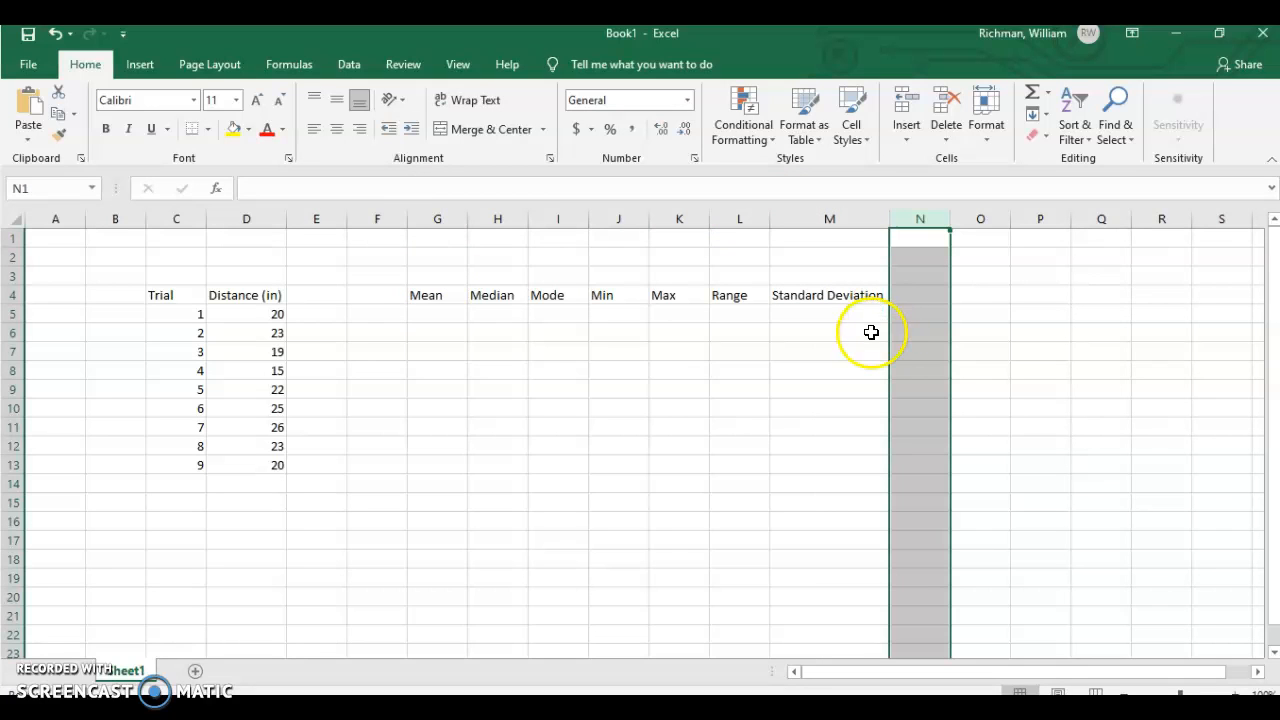
click(873, 322)
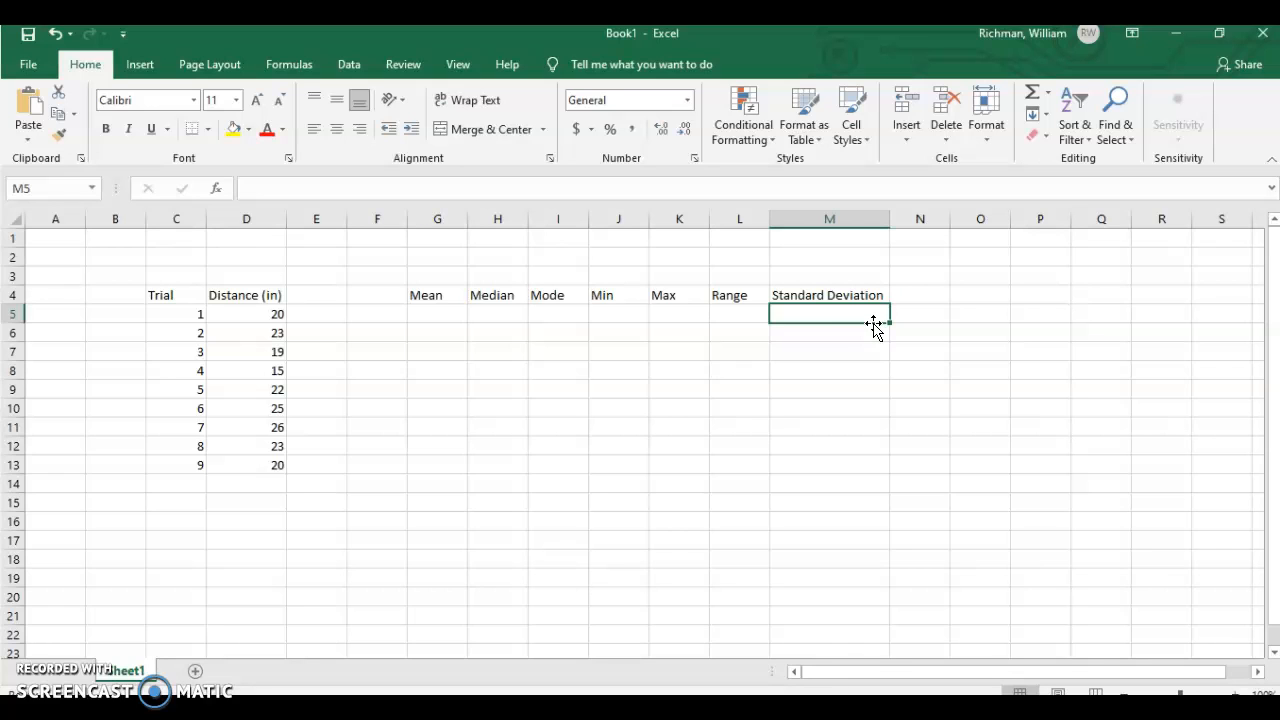
Step: Calculate the mean of the distances D5:D13 in G5 with the AVERAGE function
click(434, 313)
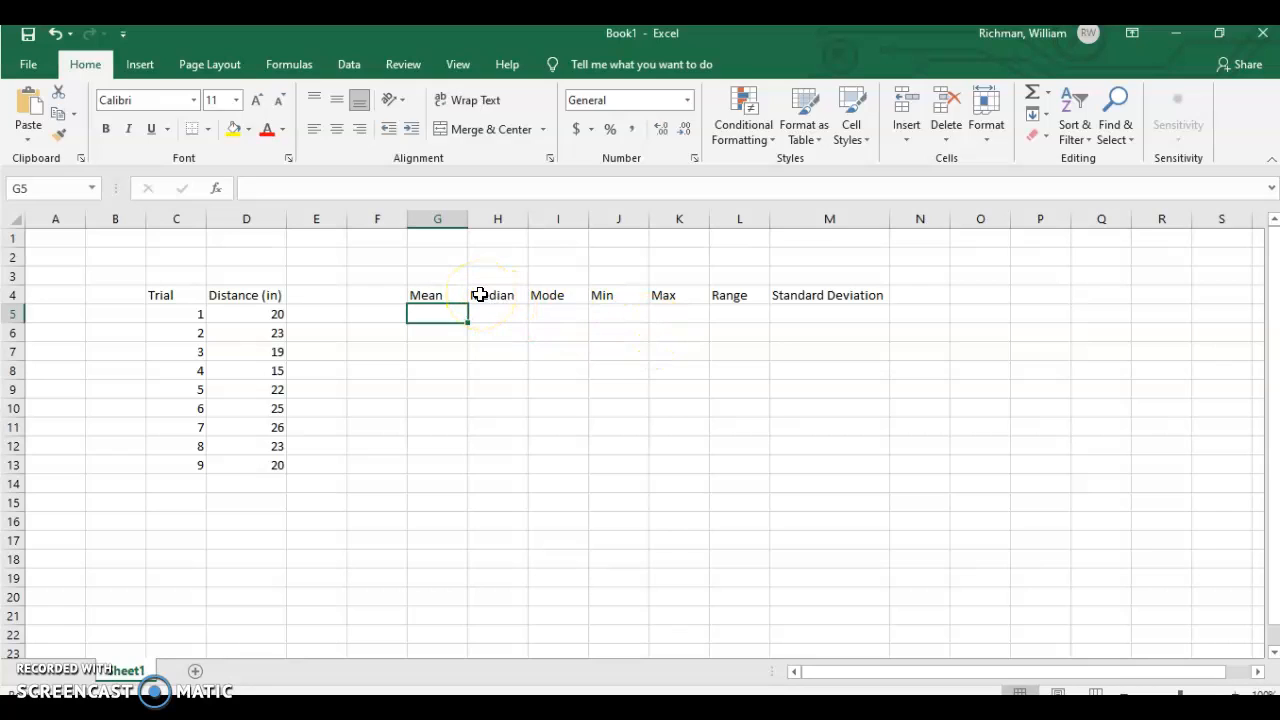
text(=)
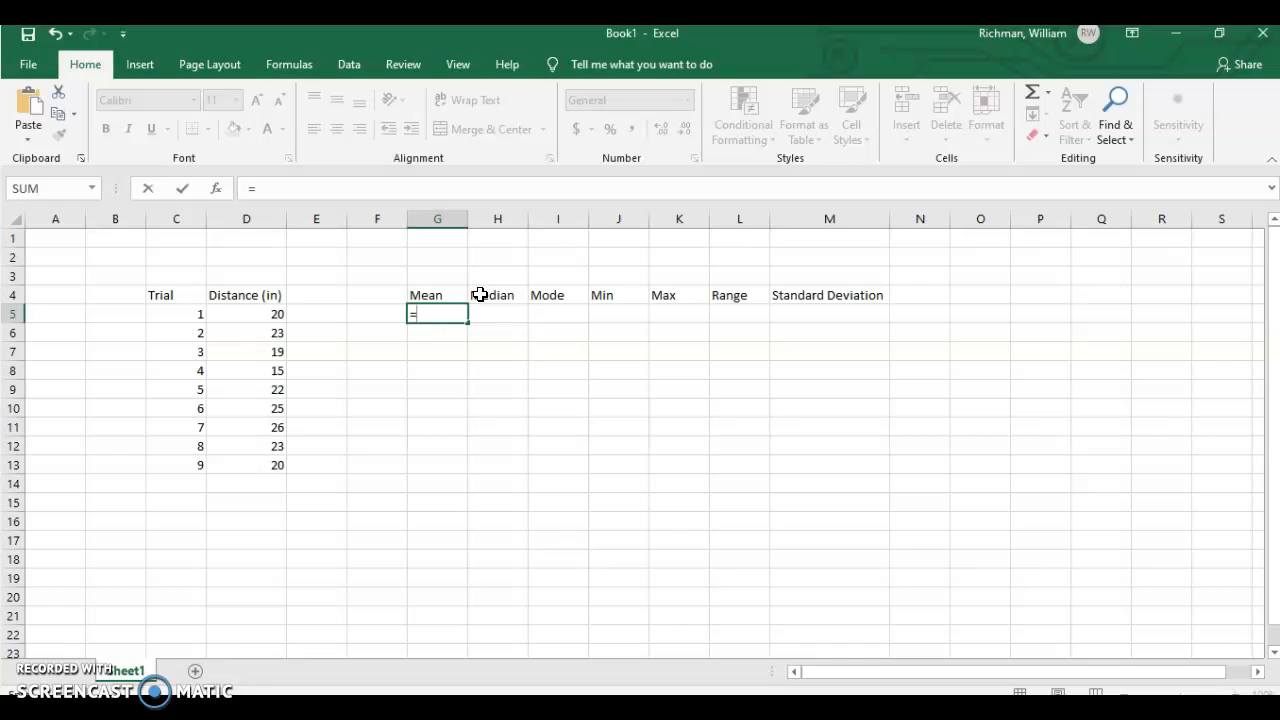
text(aver)
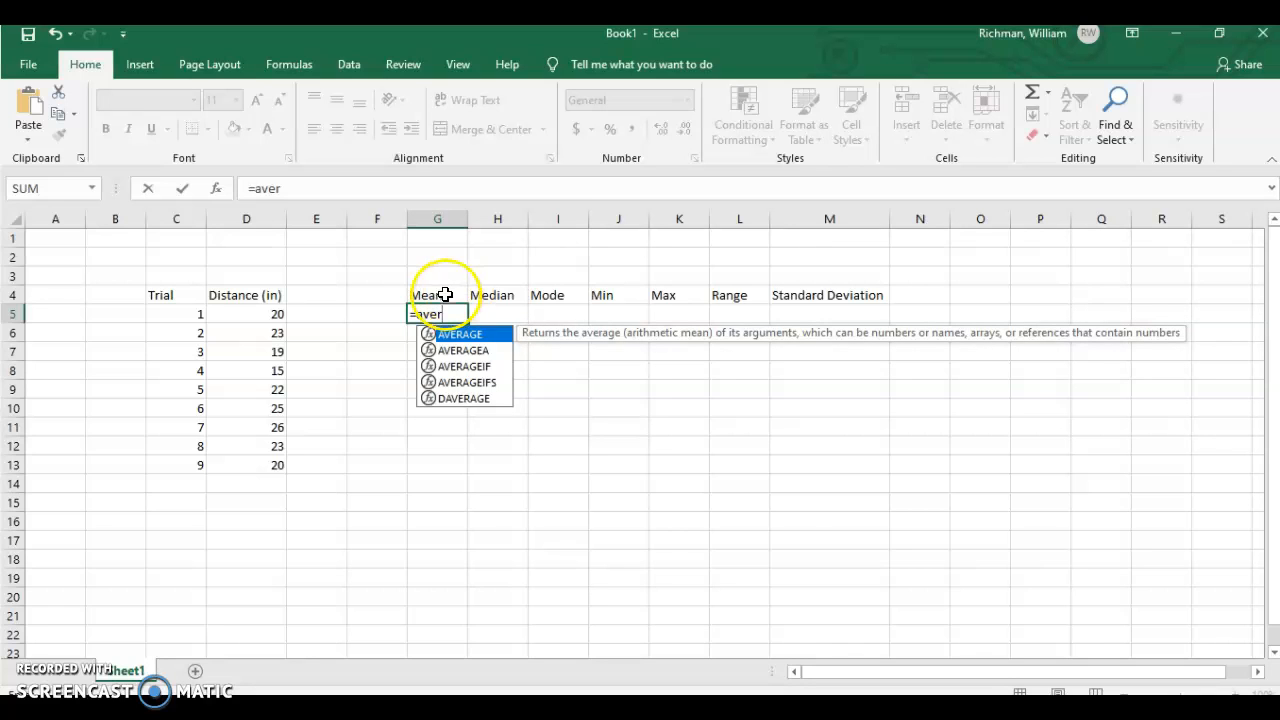
double_click(474, 333)
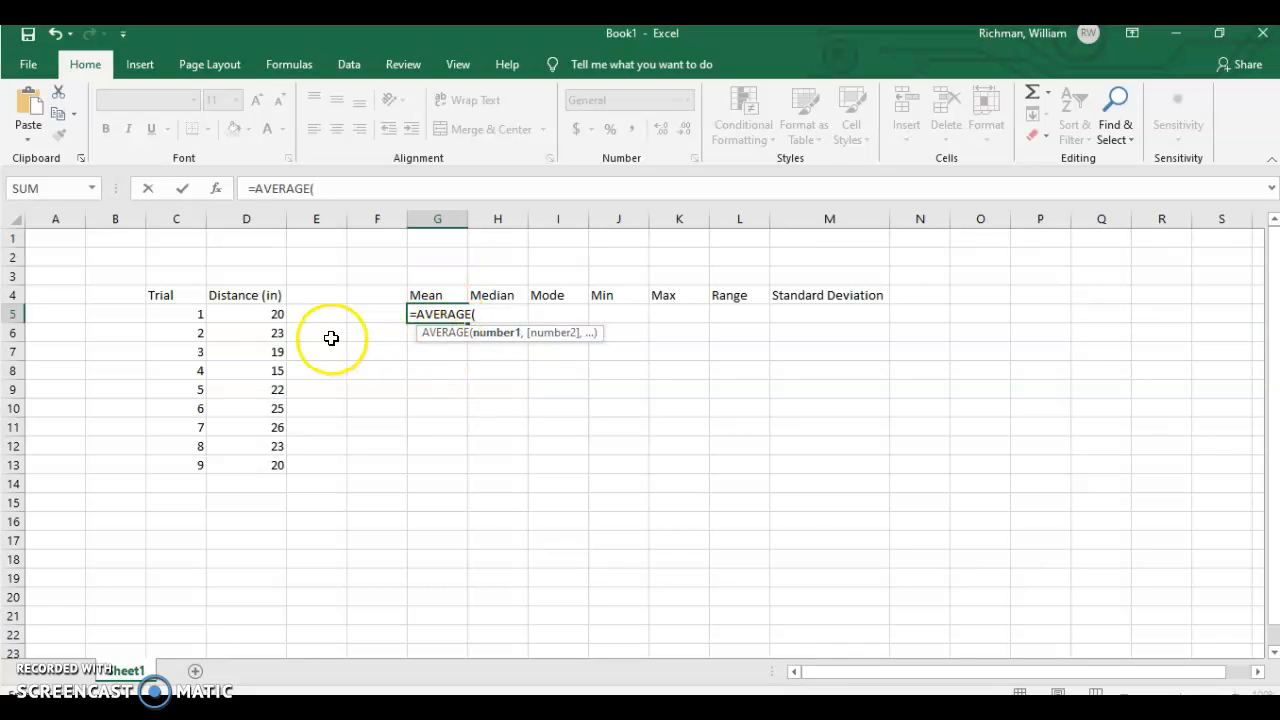
click(279, 313)
drag(279, 313, 277, 472)
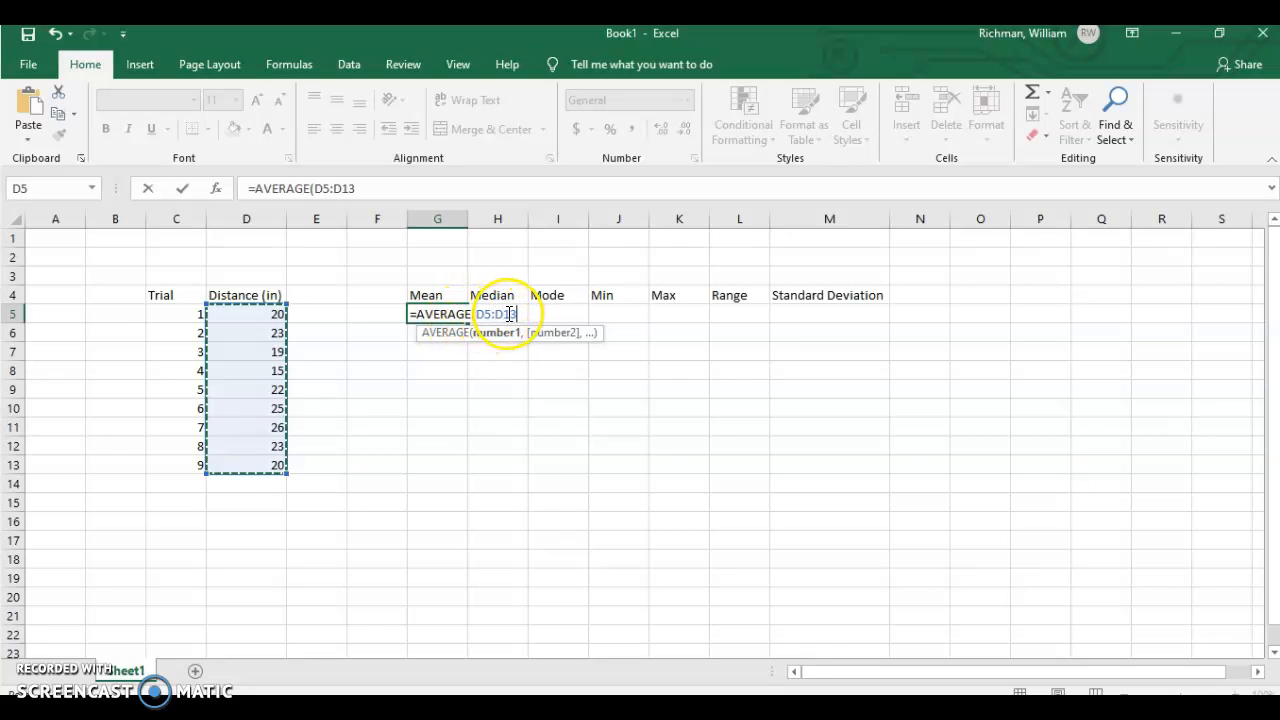
key(Return)
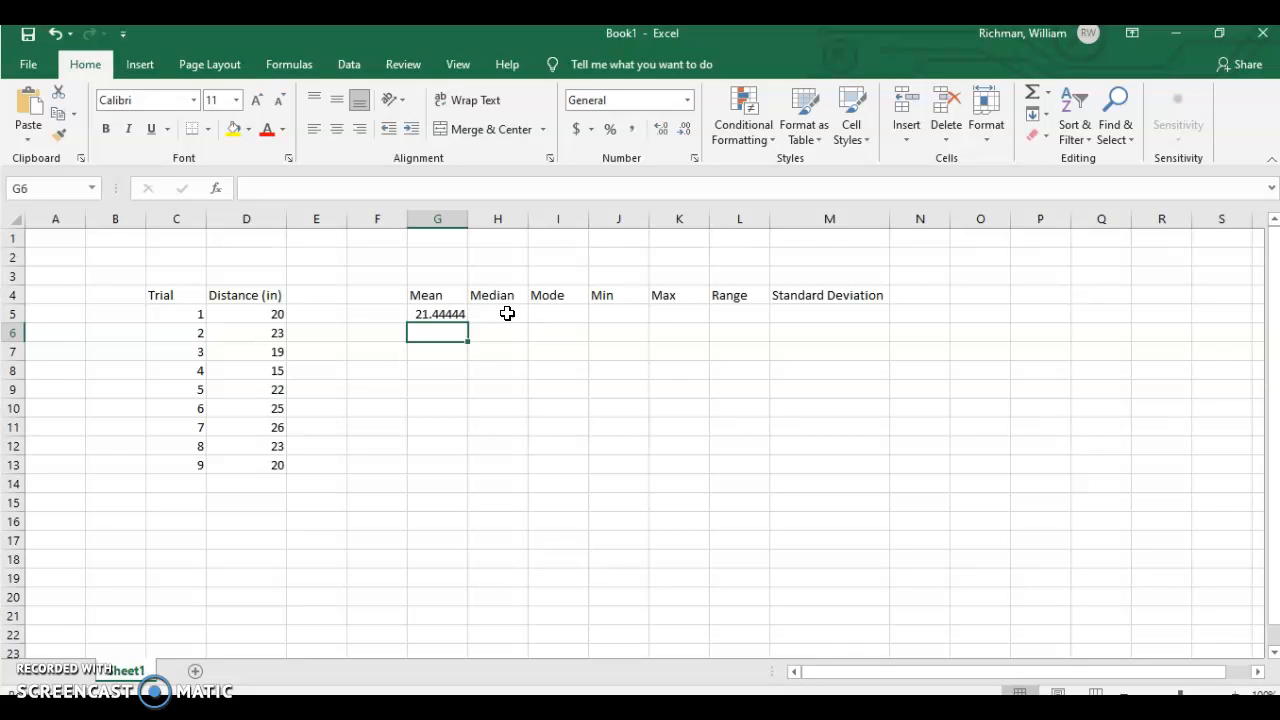
Step: Calculate the median of the distances D5:D13 in H5 with the MEDIAN function
click(507, 313)
text(=)
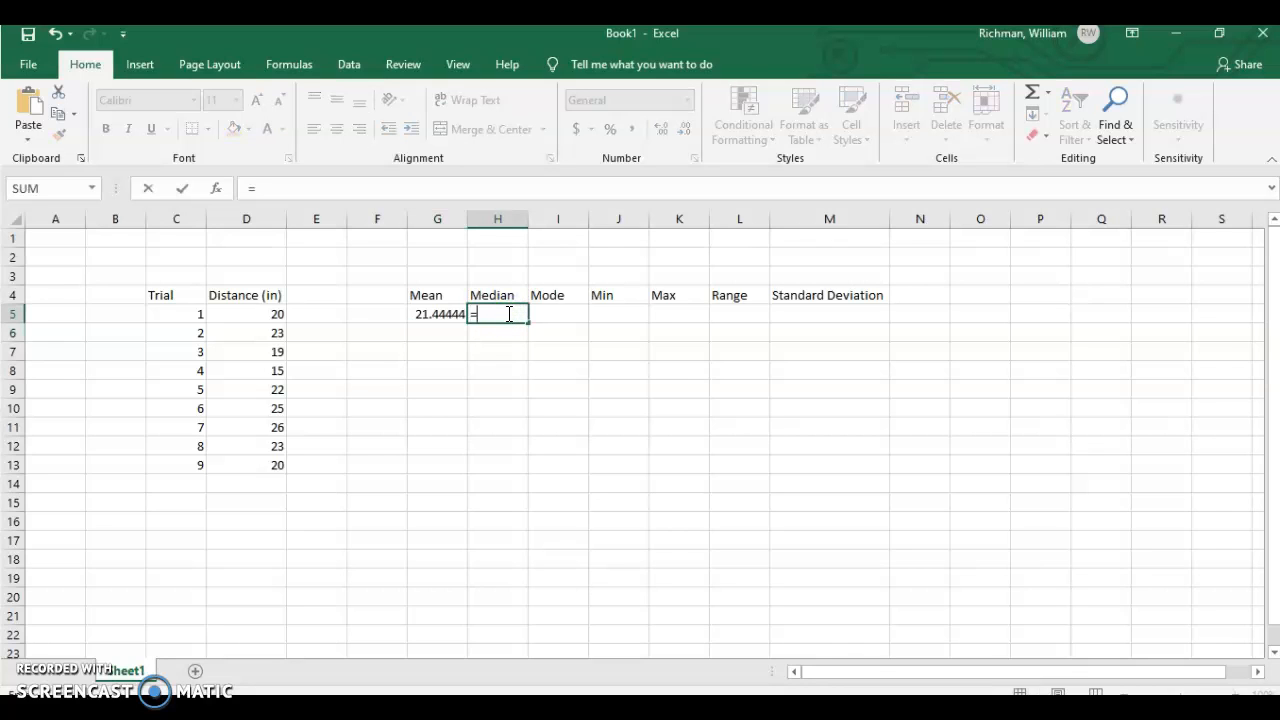
text(me)
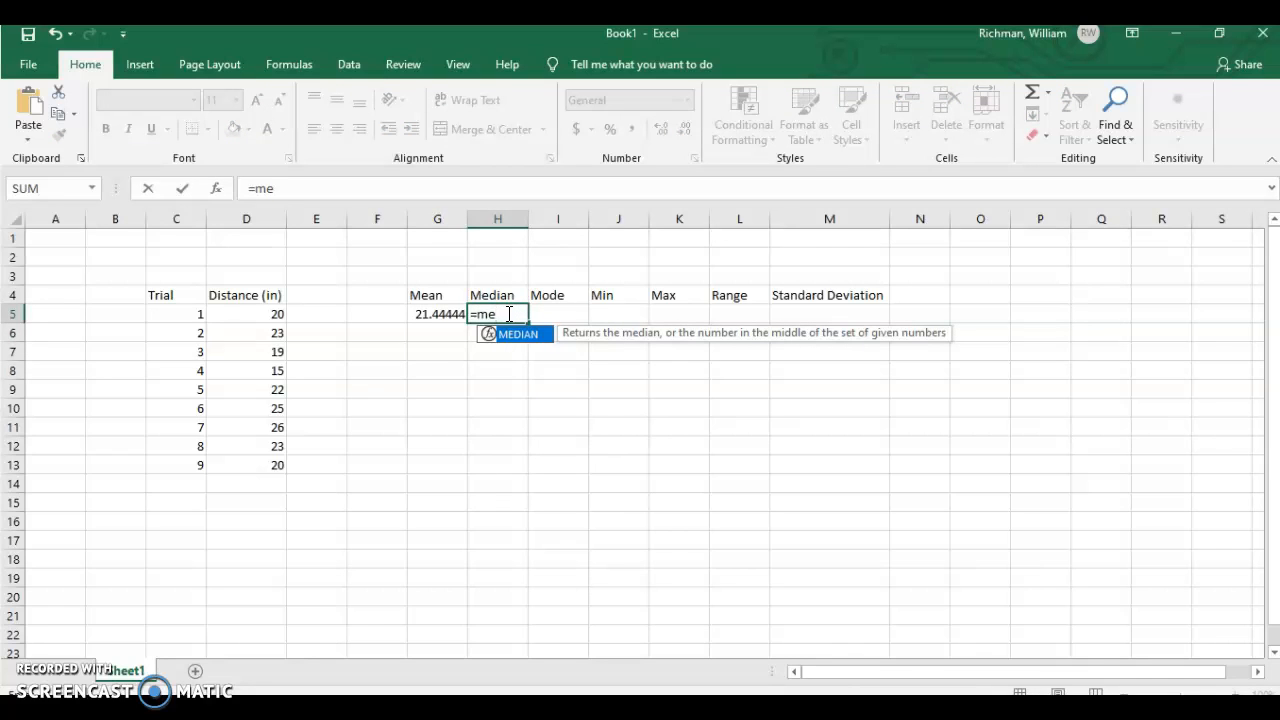
double_click(519, 333)
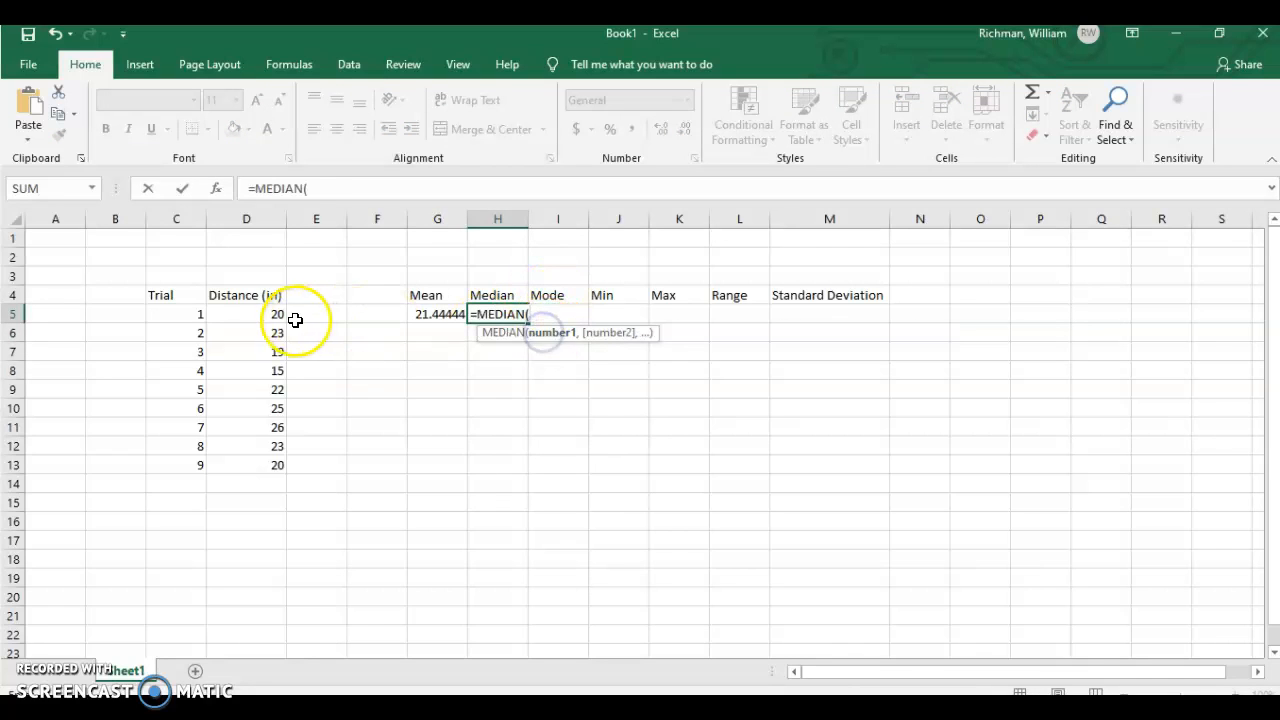
drag(285, 316, 274, 397)
drag(278, 466, 278, 466)
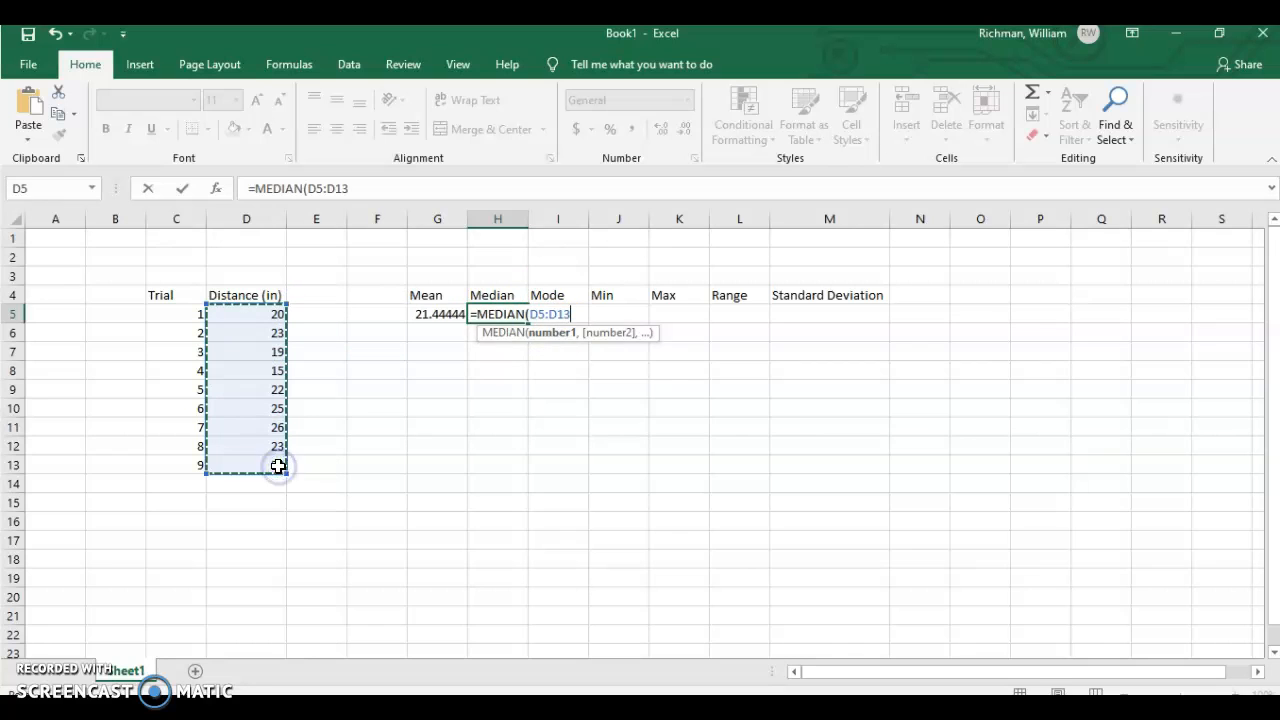
key(Return)
Step: Calculate the mode of the distances D5:D13 in I5 with the MODE.SNGL function
click(556, 316)
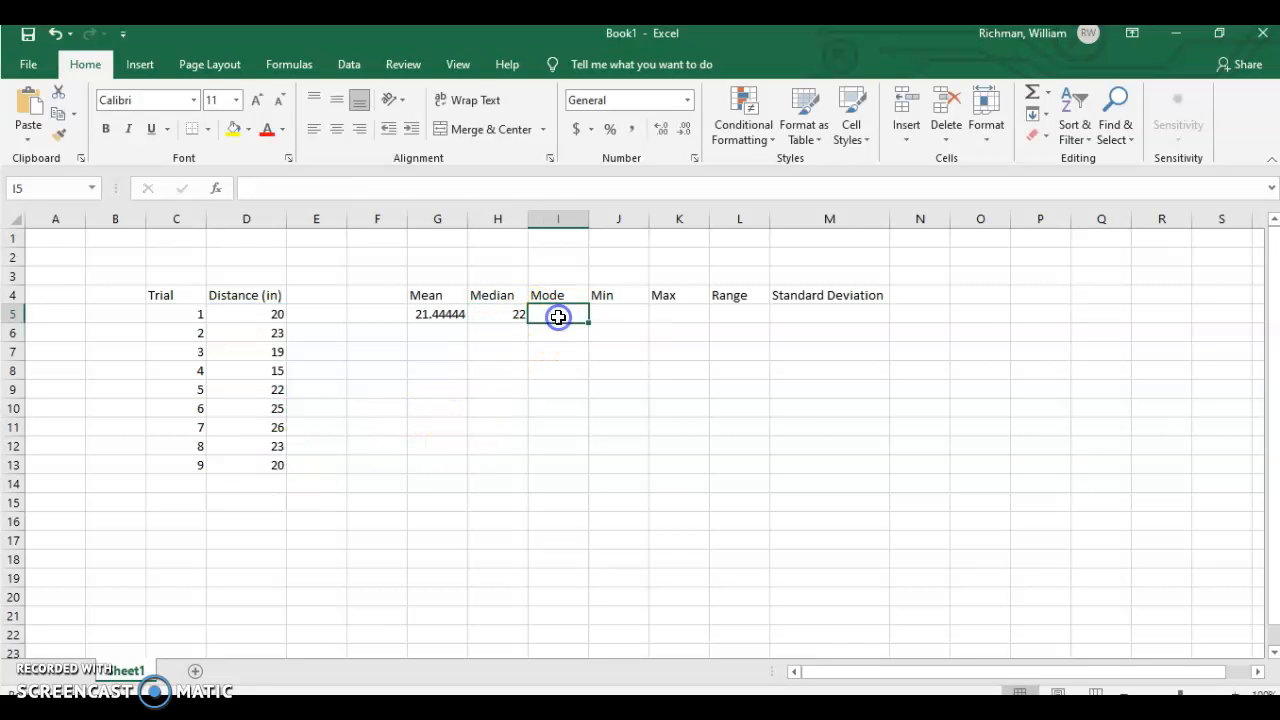
text(=mod)
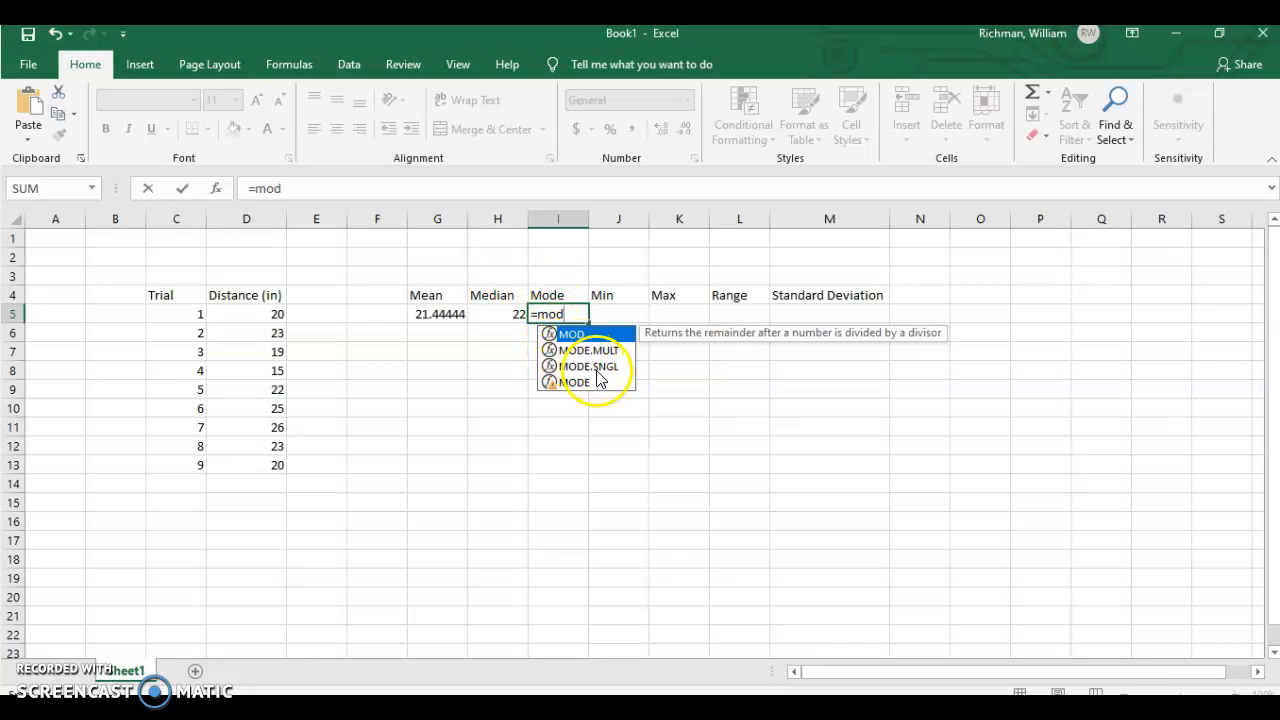
click(597, 368)
double_click(597, 368)
drag(284, 316, 267, 465)
key(Return)
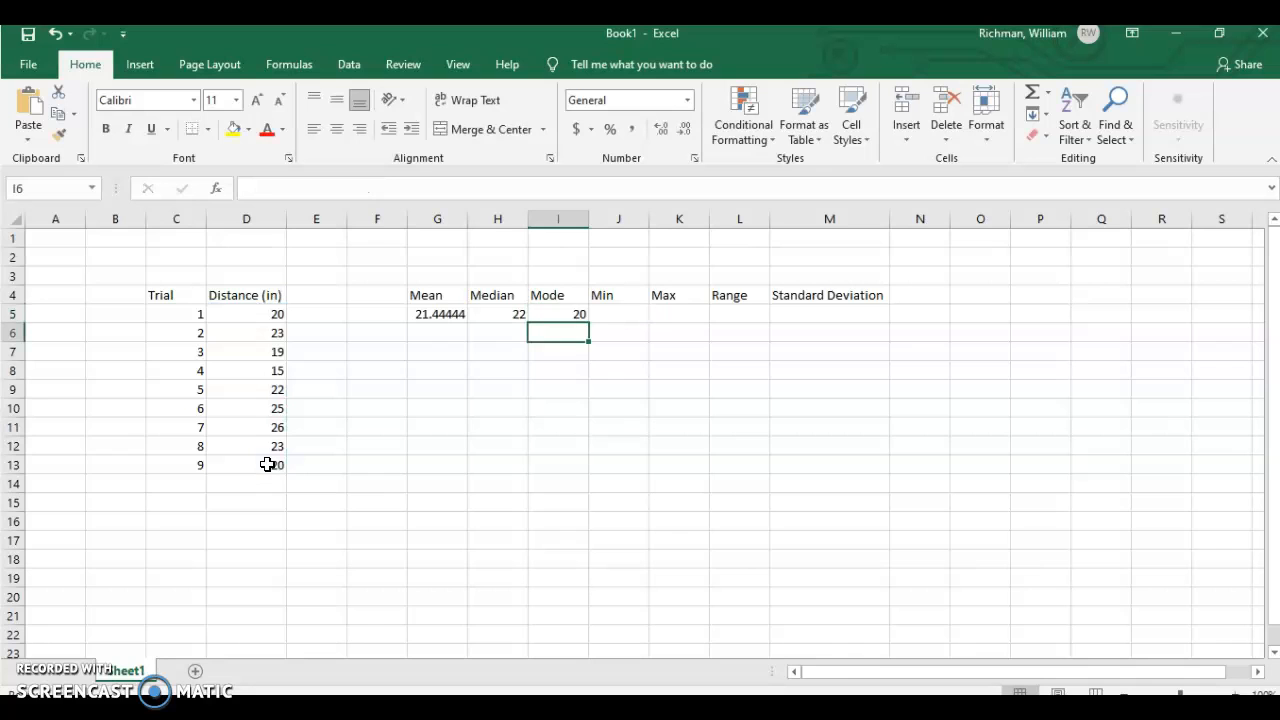
Step: Calculate the minimum of the distances D5:D13 in J5 with the MIN function
click(620, 316)
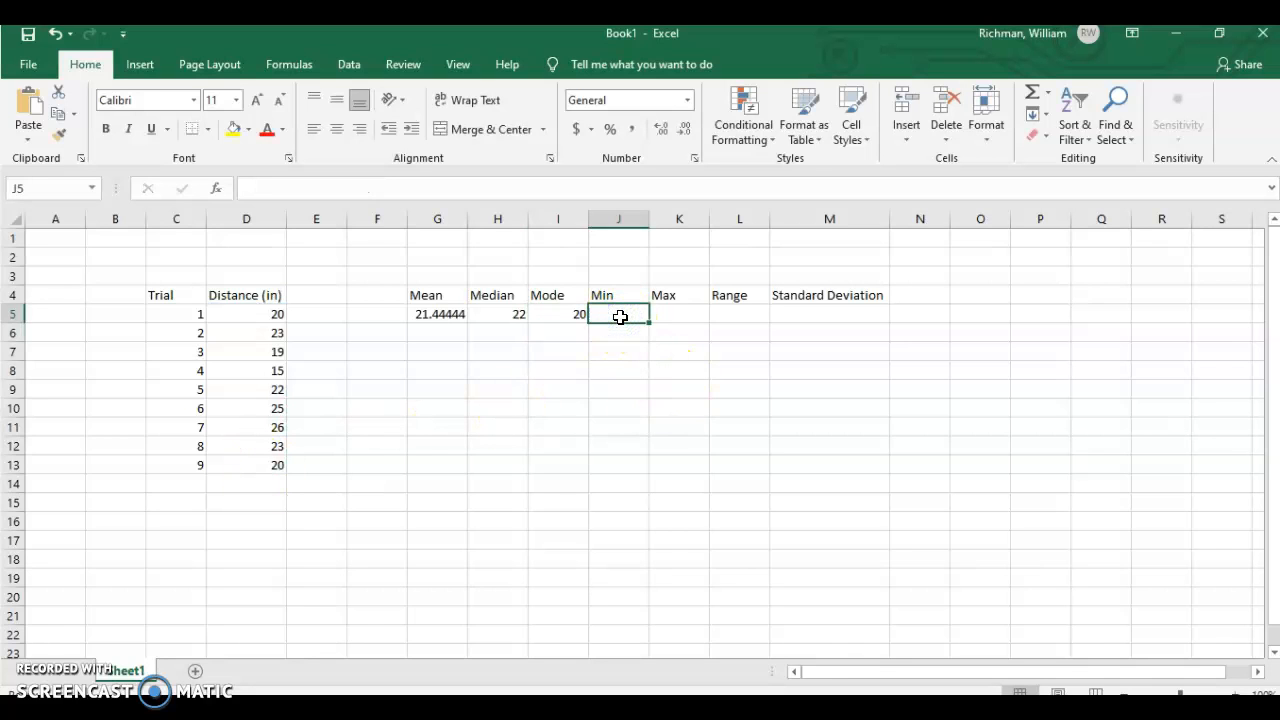
text(=min)
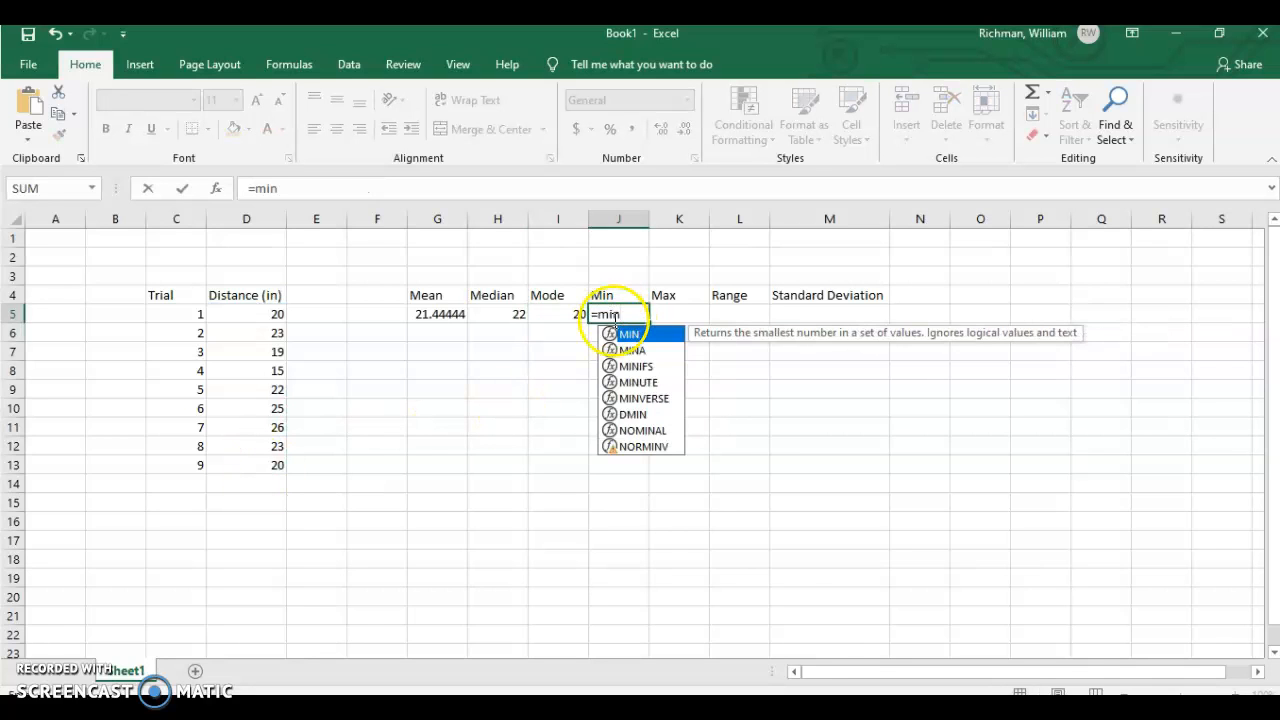
double_click(628, 334)
drag(277, 318, 280, 469)
key(Return)
Step: Calculate the maximum of the distances D5:D13 in K5 with the MAX function
click(667, 314)
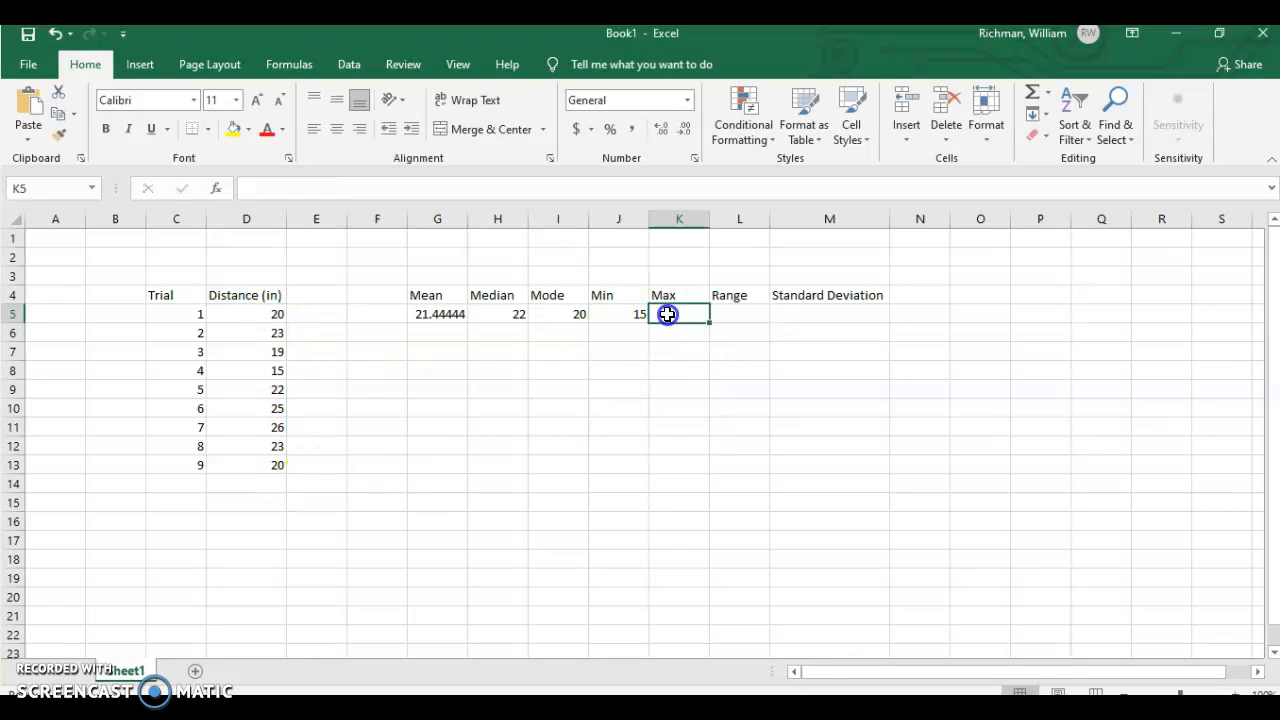
text(=ma)
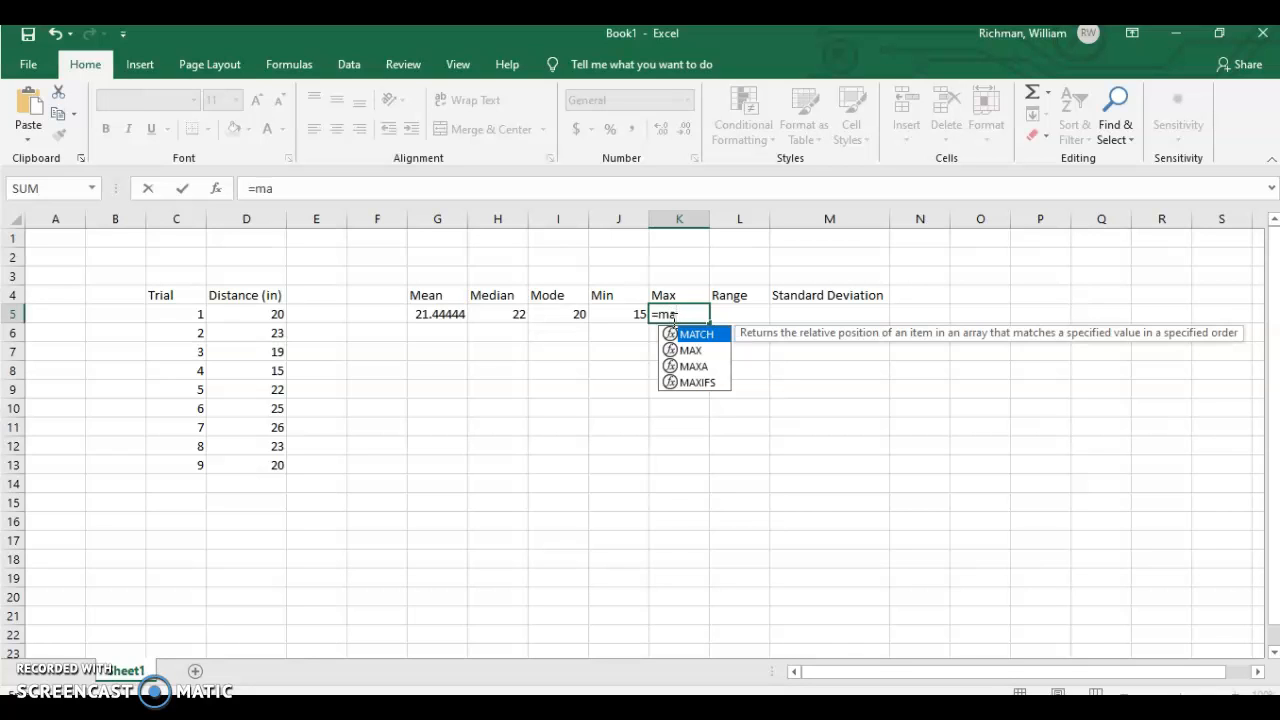
double_click(690, 350)
drag(281, 314, 280, 466)
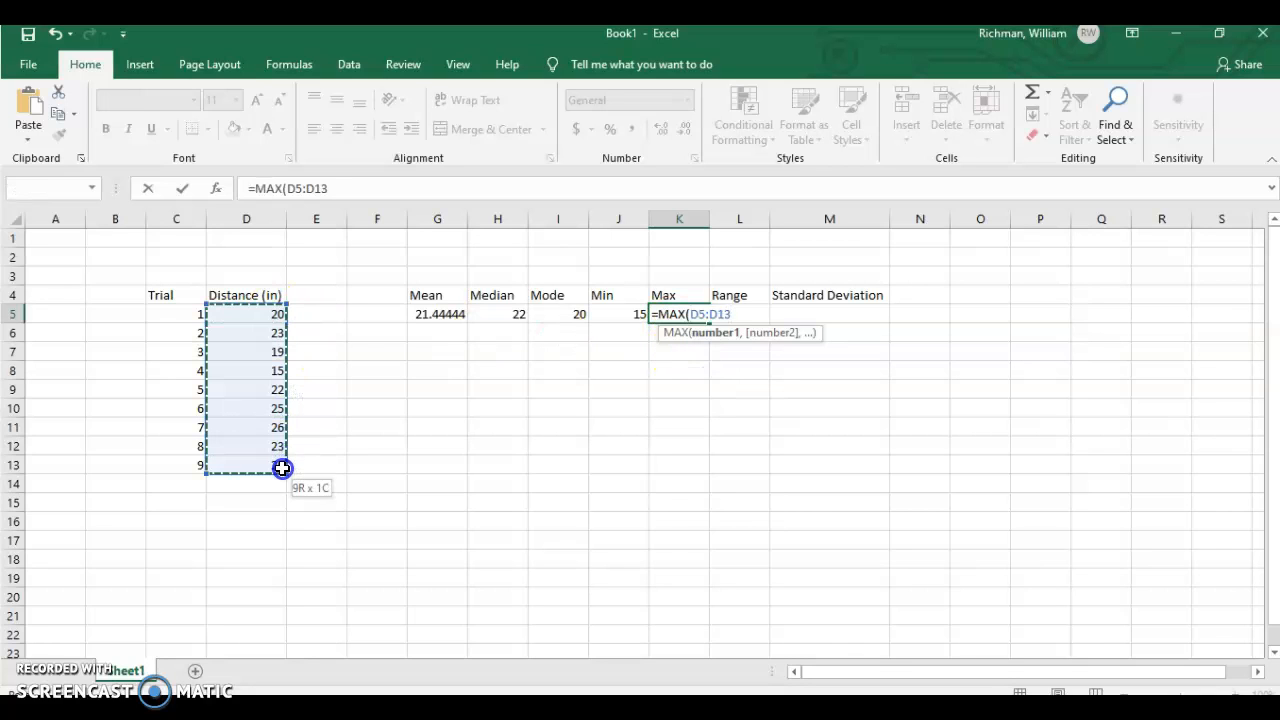
key(Return)
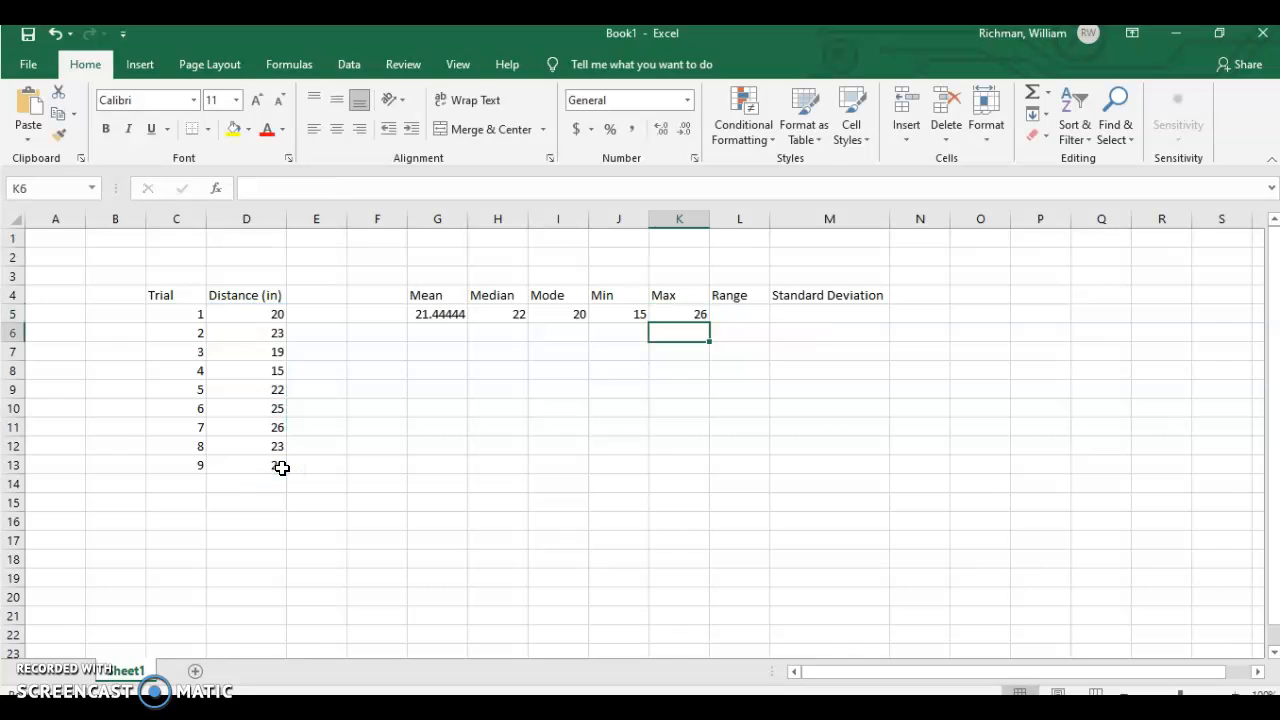
Step: Calculate the range in L5 by subtracting the minimum from the maximum with the formula =K5-J5
click(750, 312)
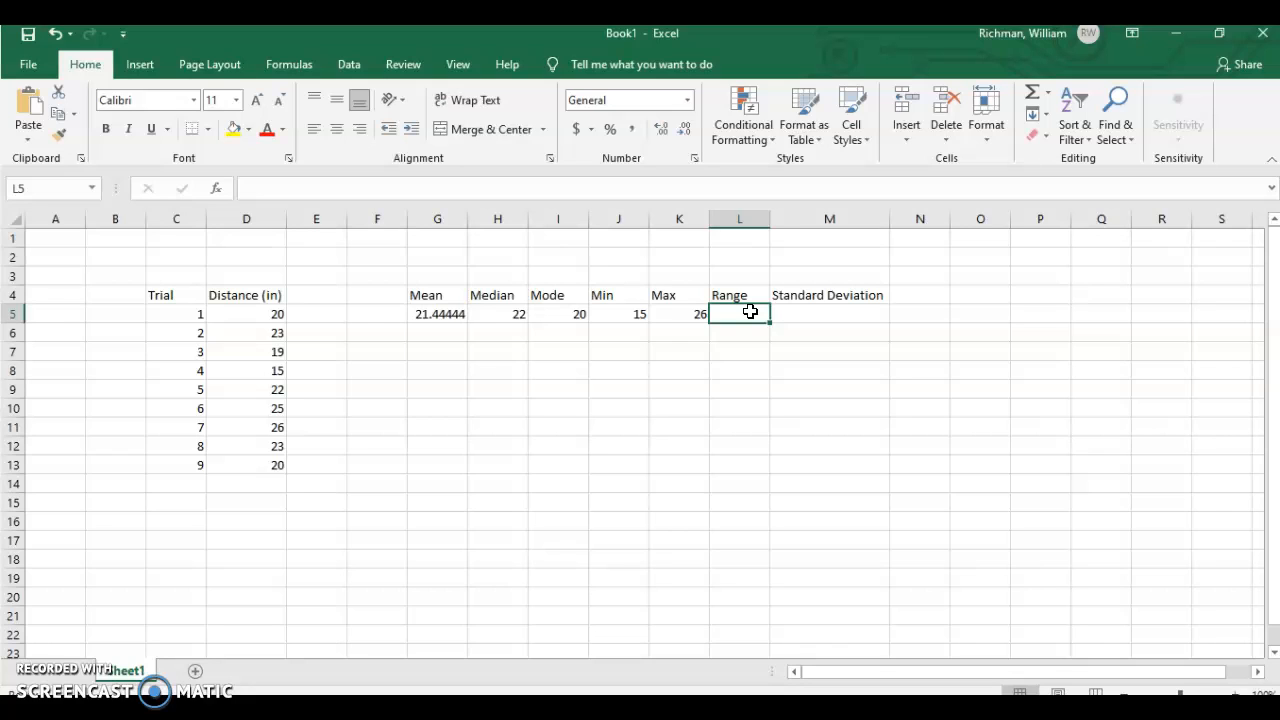
text(=)
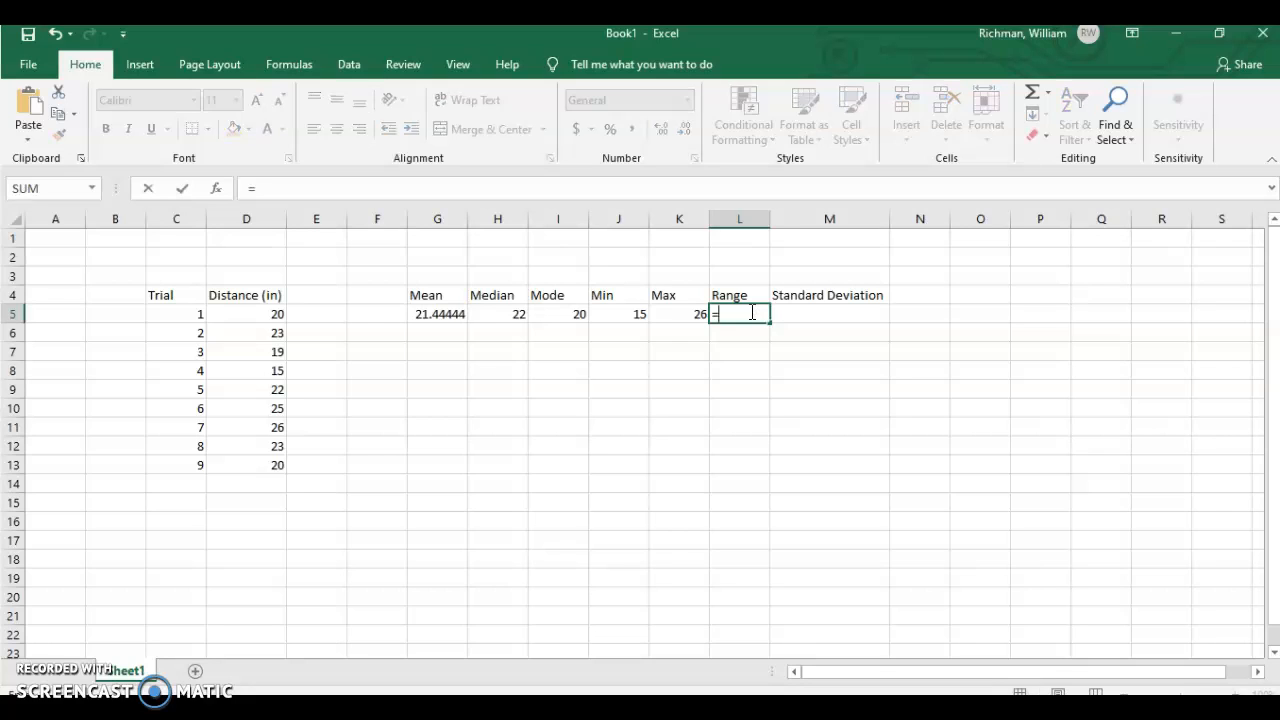
click(673, 316)
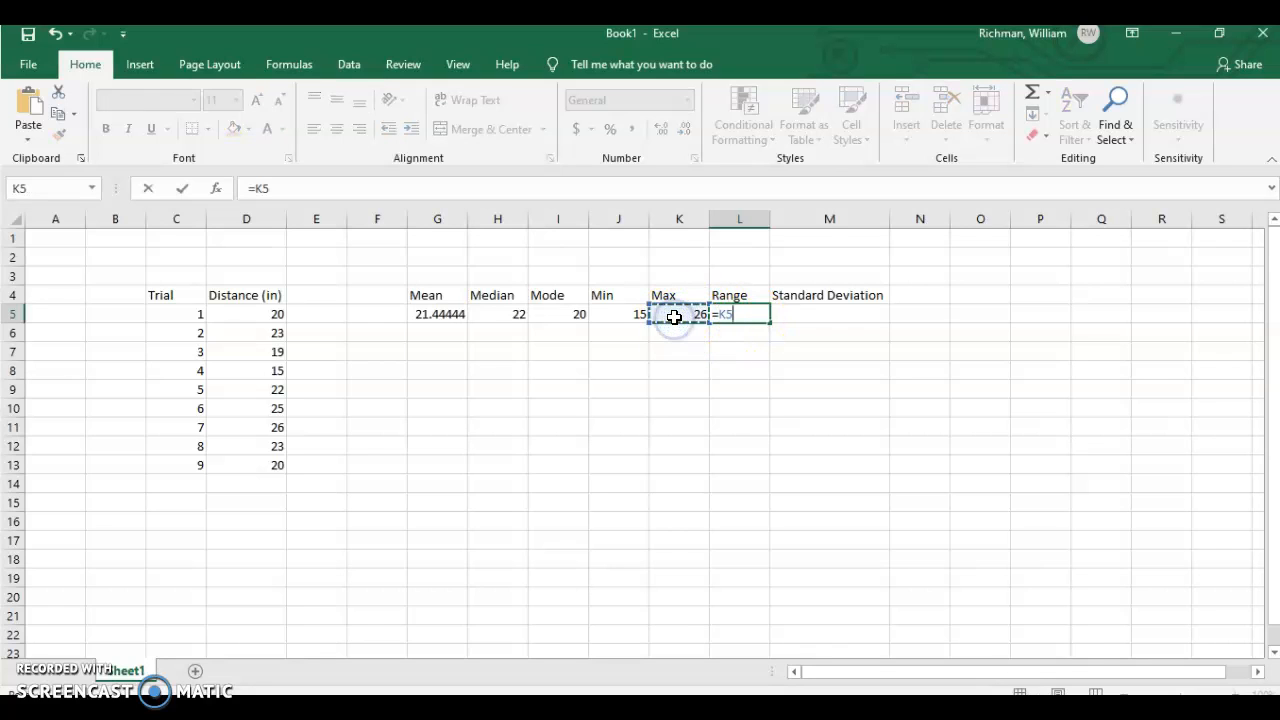
text(-)
click(630, 316)
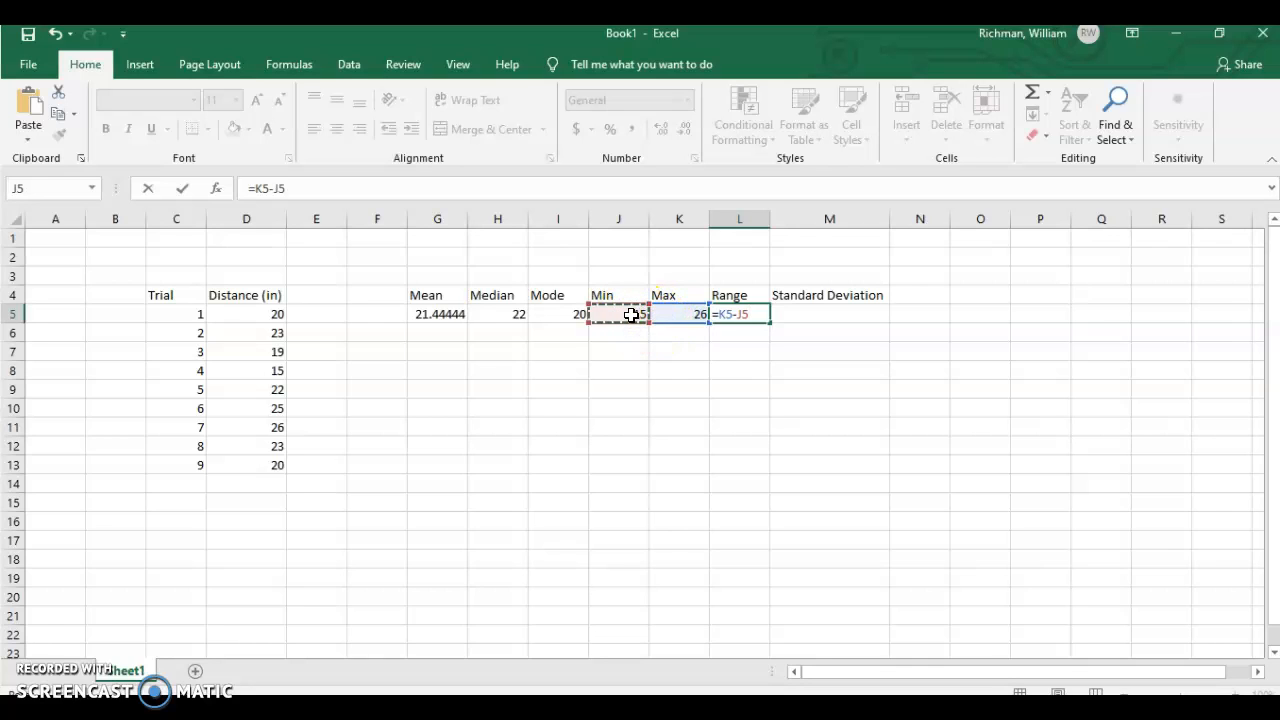
key(Return)
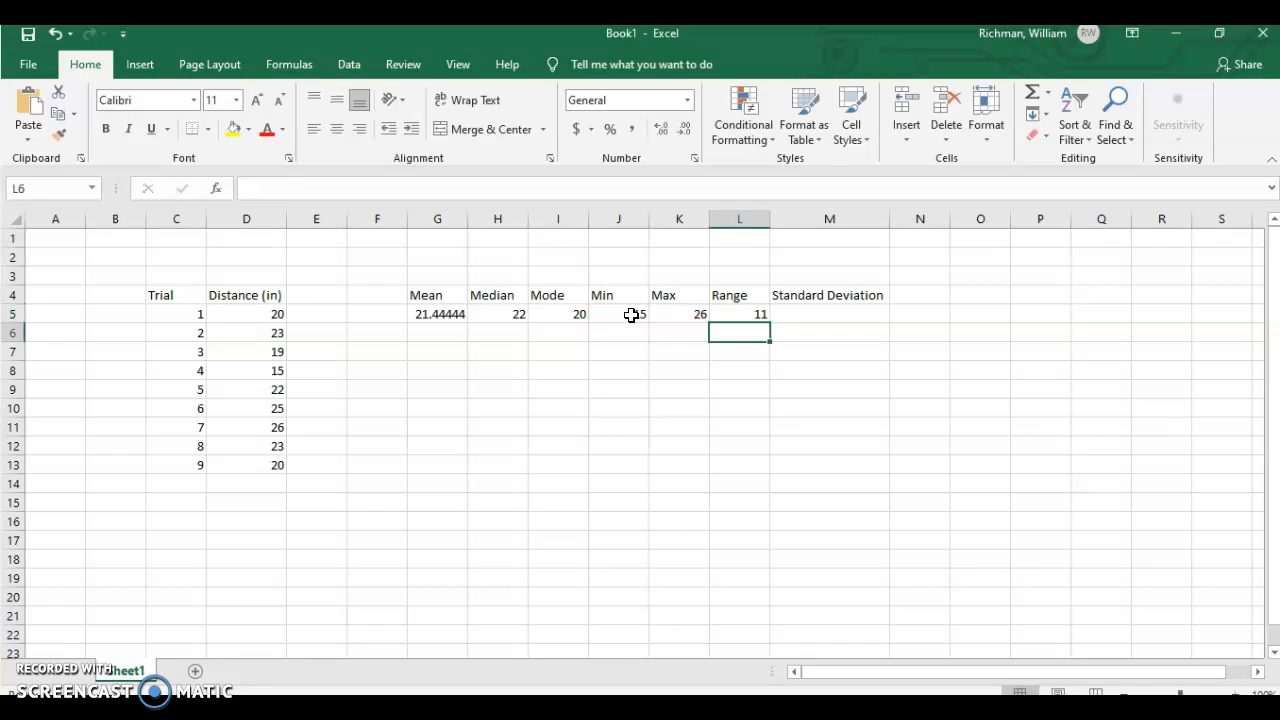
Step: Calculate the sample standard deviation of the distances D5:D13 in M5 with the STDEV.S function
click(809, 315)
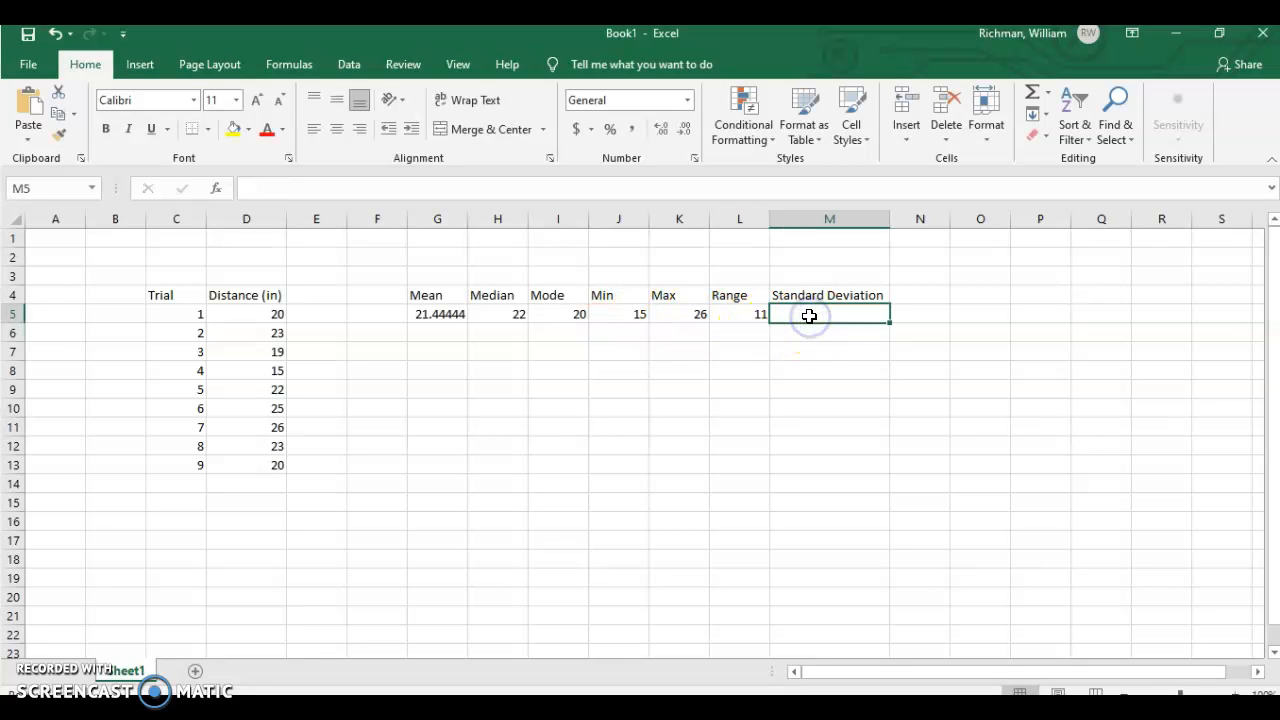
text(=)
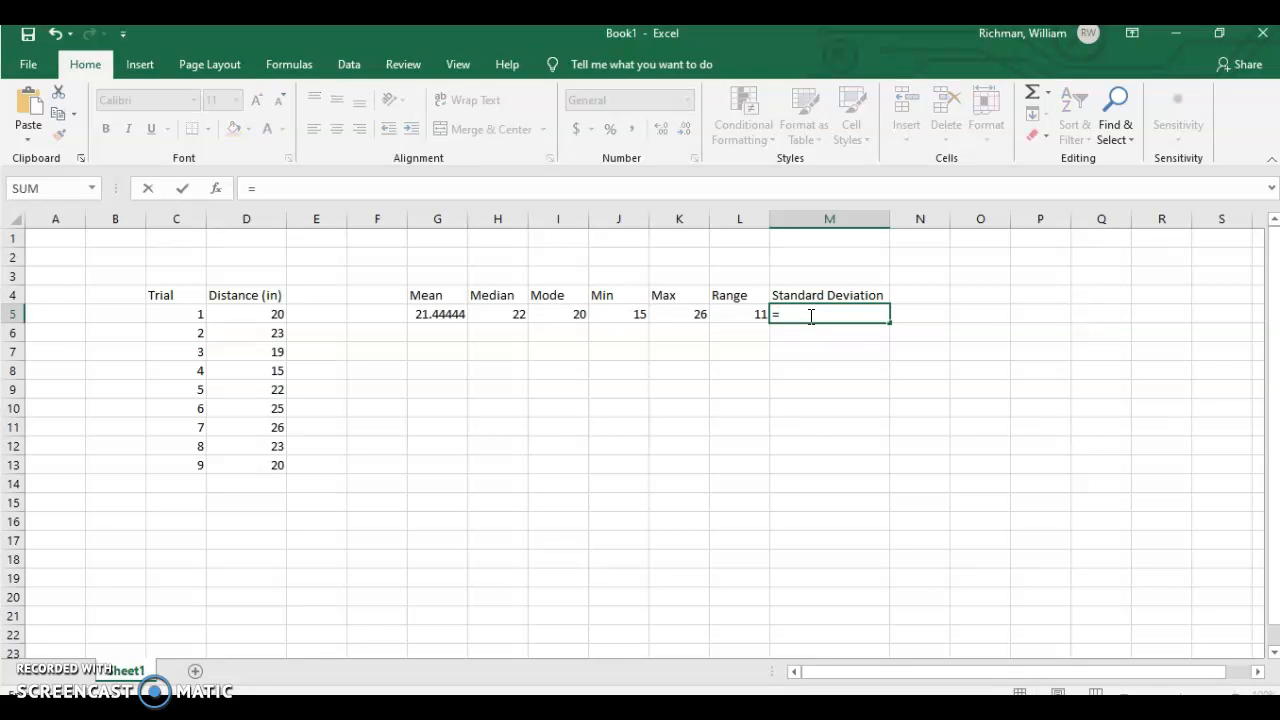
text(sta)
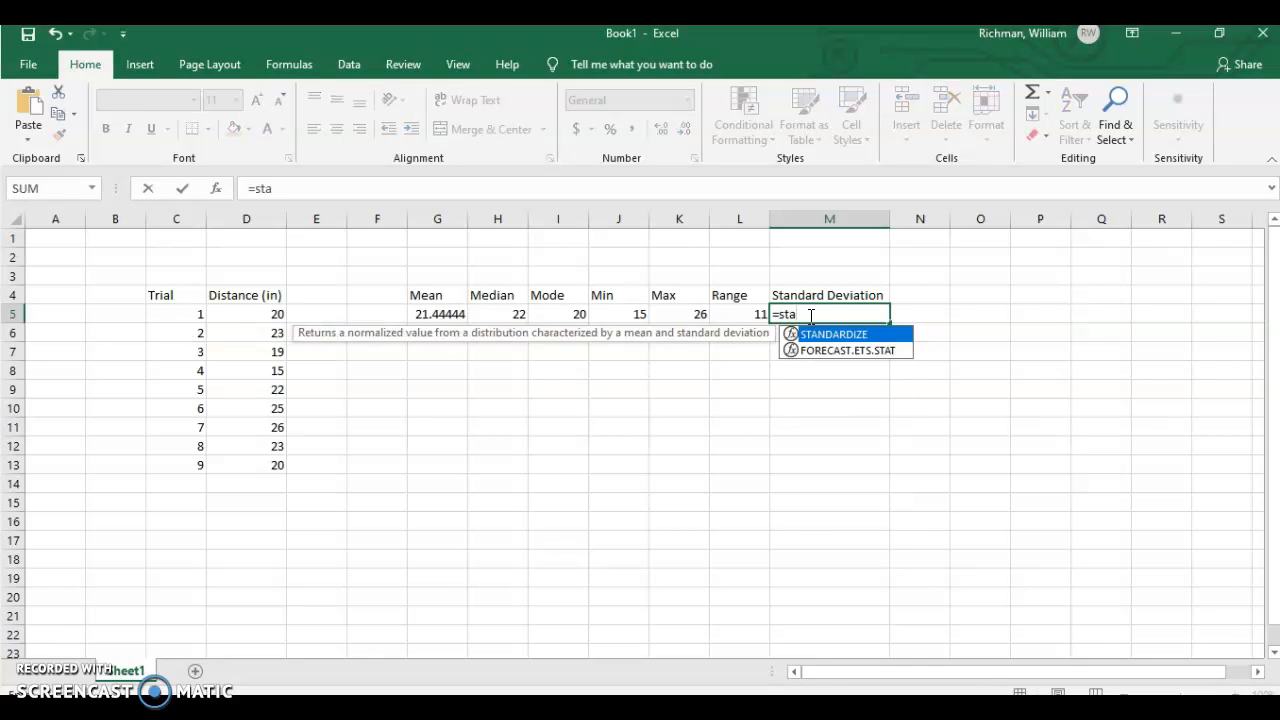
text(nda)
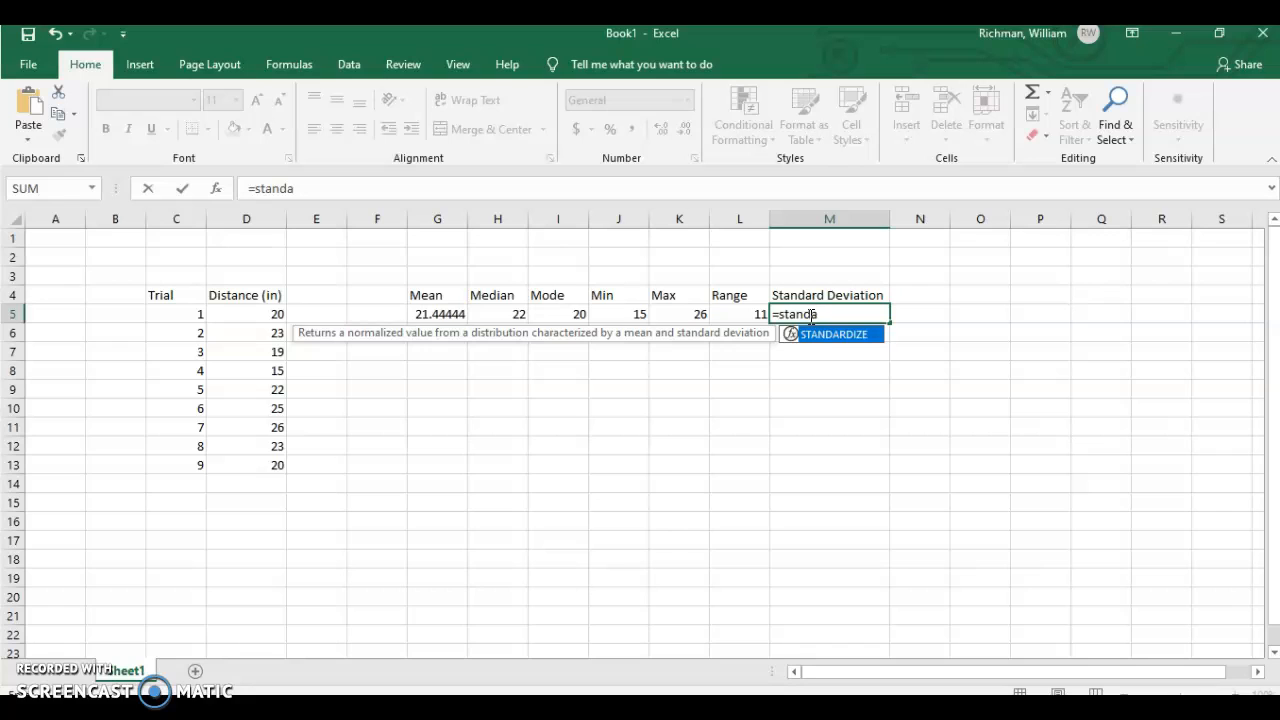
key(BackSpace)
key(BackSpace)
key(BackSpace)
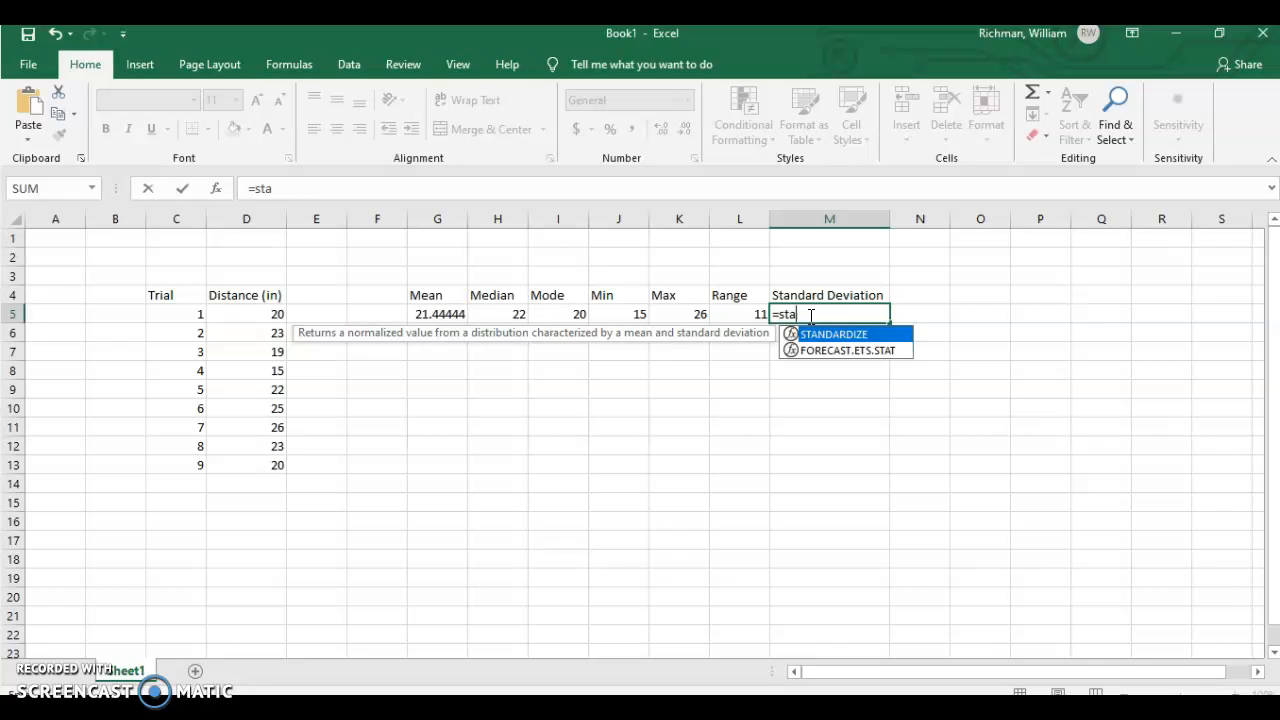
text(dev)
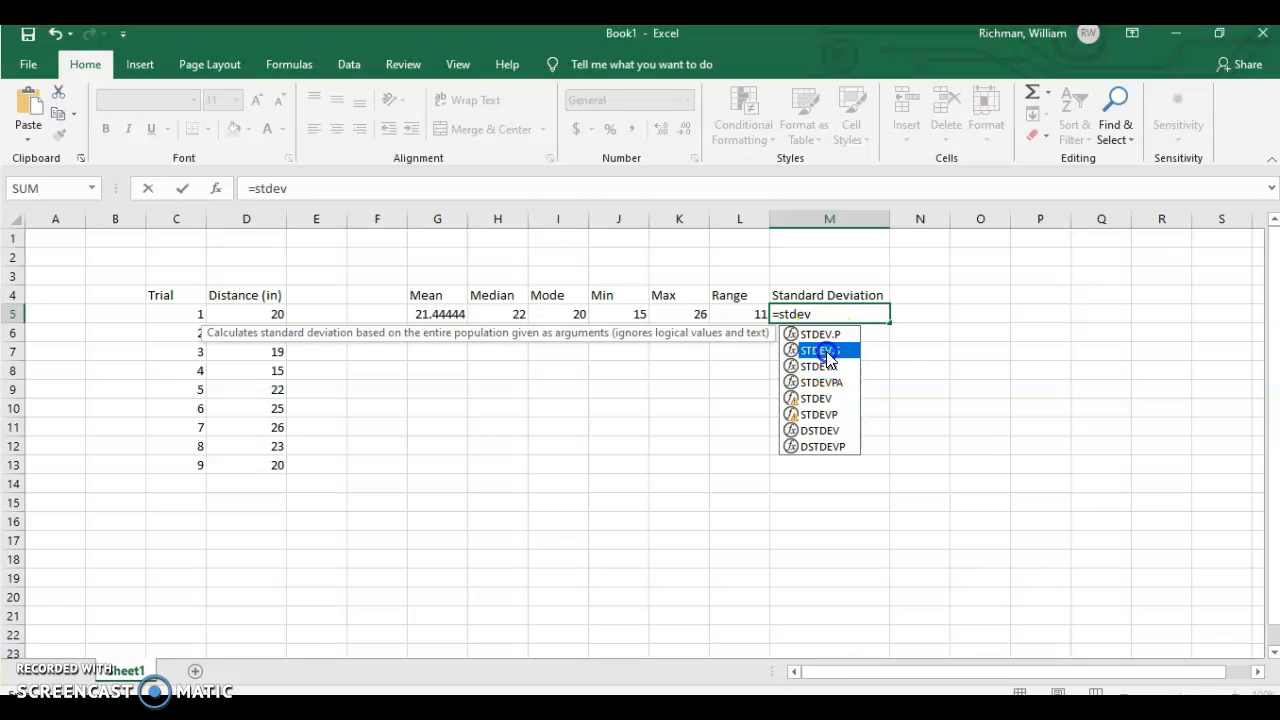
double_click(820, 349)
drag(277, 314, 277, 462)
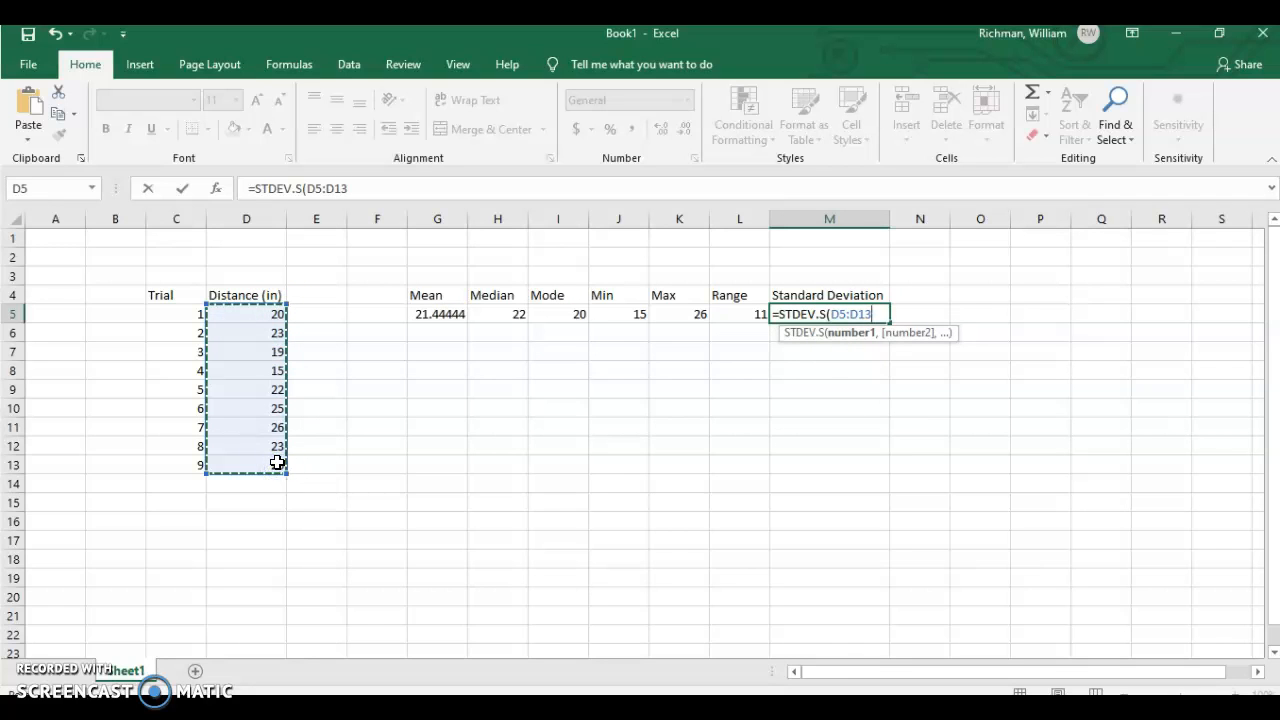
key(Return)
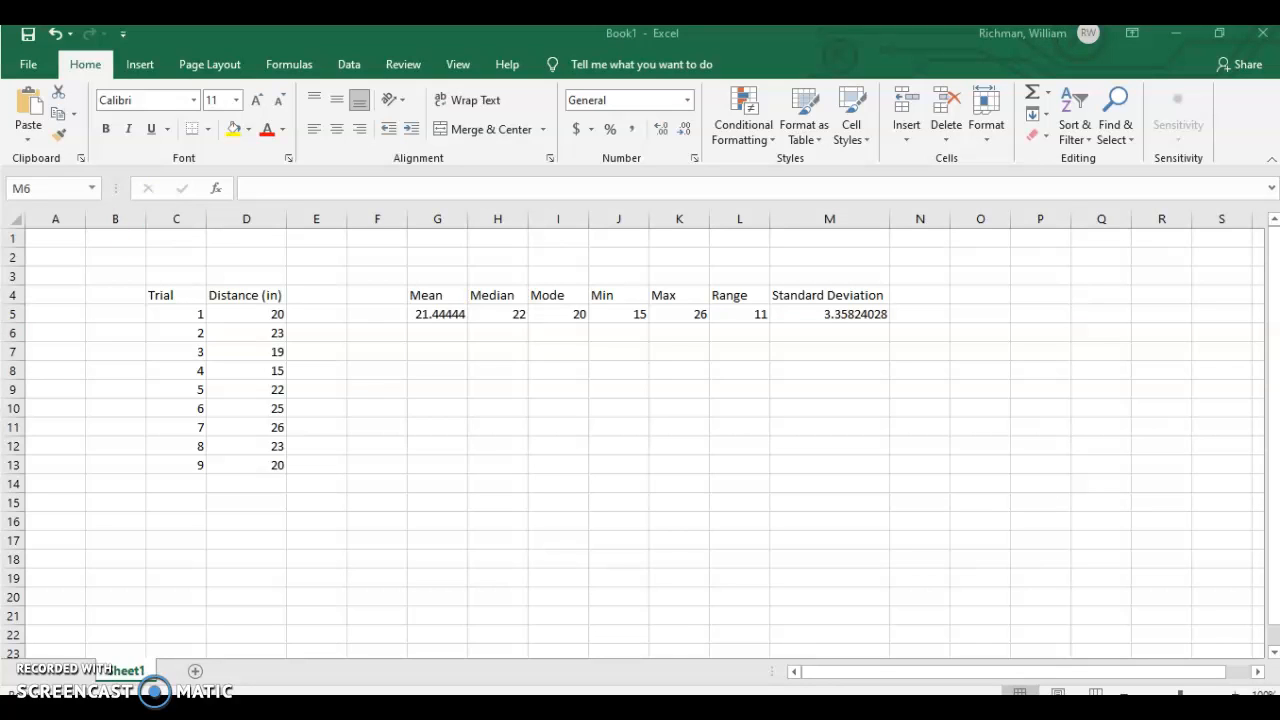
Step: Switch to Canvas in the browser and review the directions and linked files of the 11/5 - 11/8 Applied Statistics Notes assignment
drag(1, 225, 397, 60)
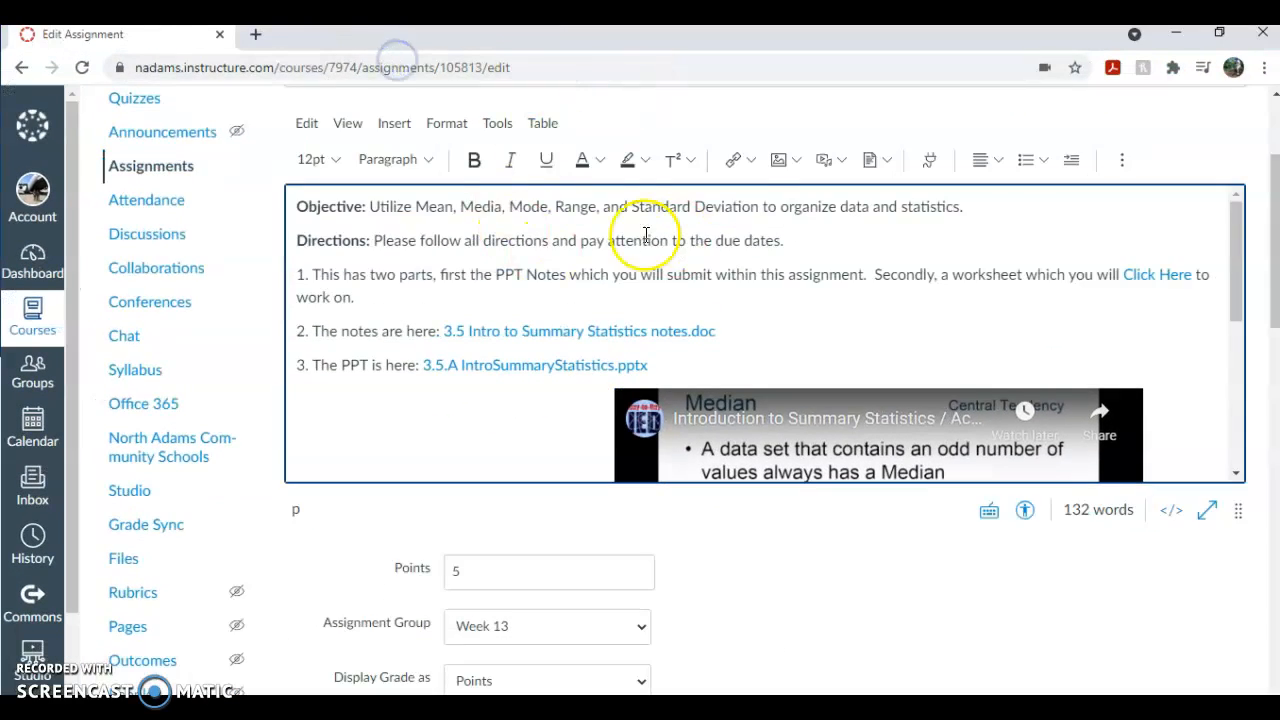
scroll(730, 330, up, 2)
scroll(766, 465, down, 1)
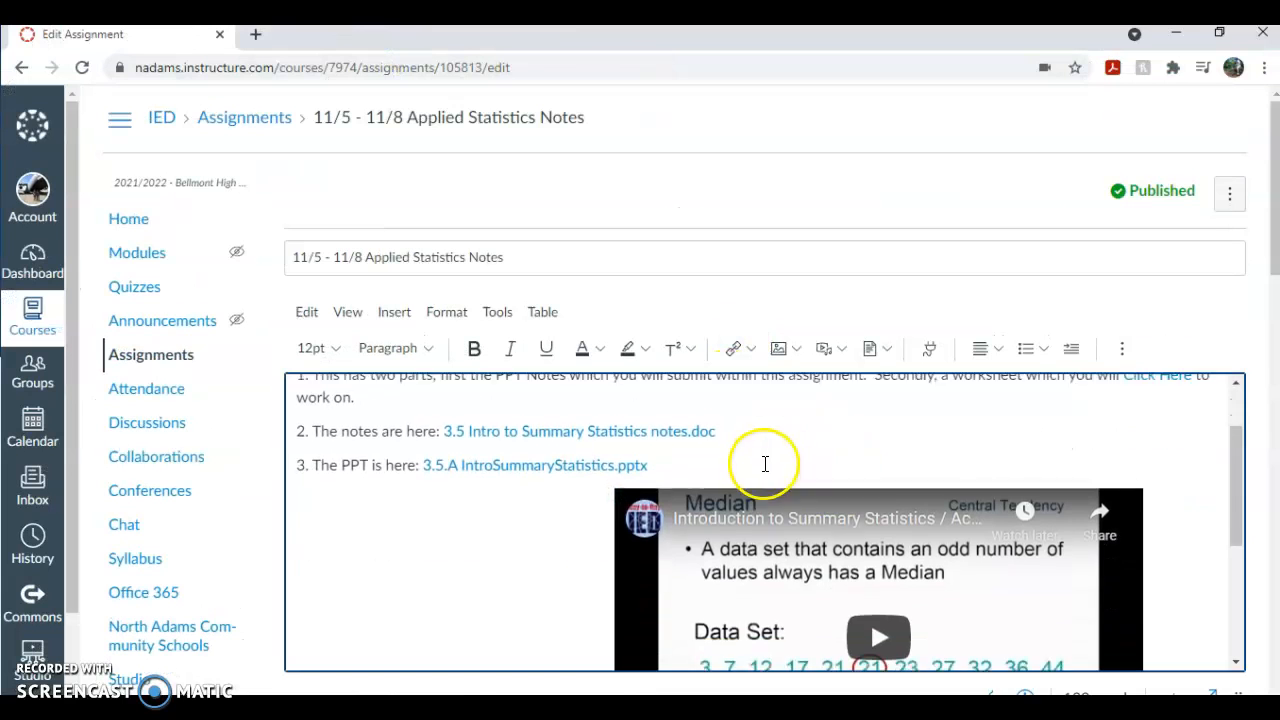
scroll(765, 464, up, 2)
scroll(983, 513, down, 1)
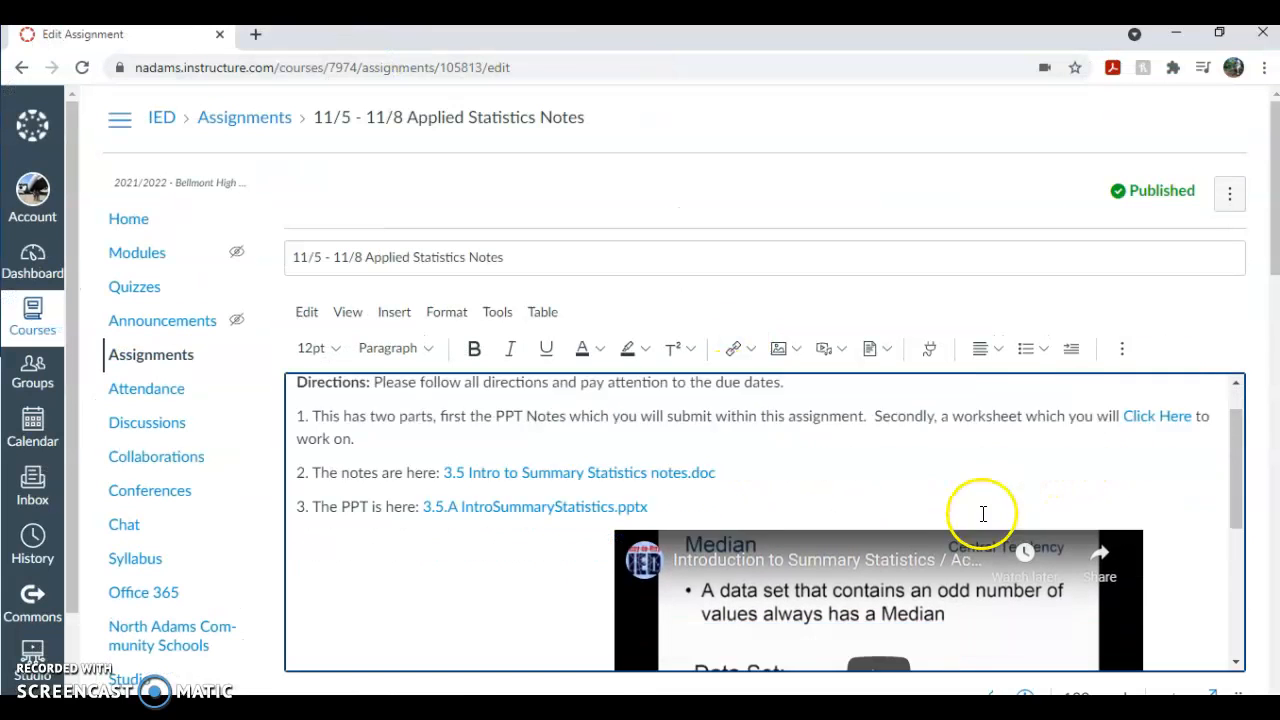
scroll(983, 513, down, 4)
scroll(674, 514, up, 5)
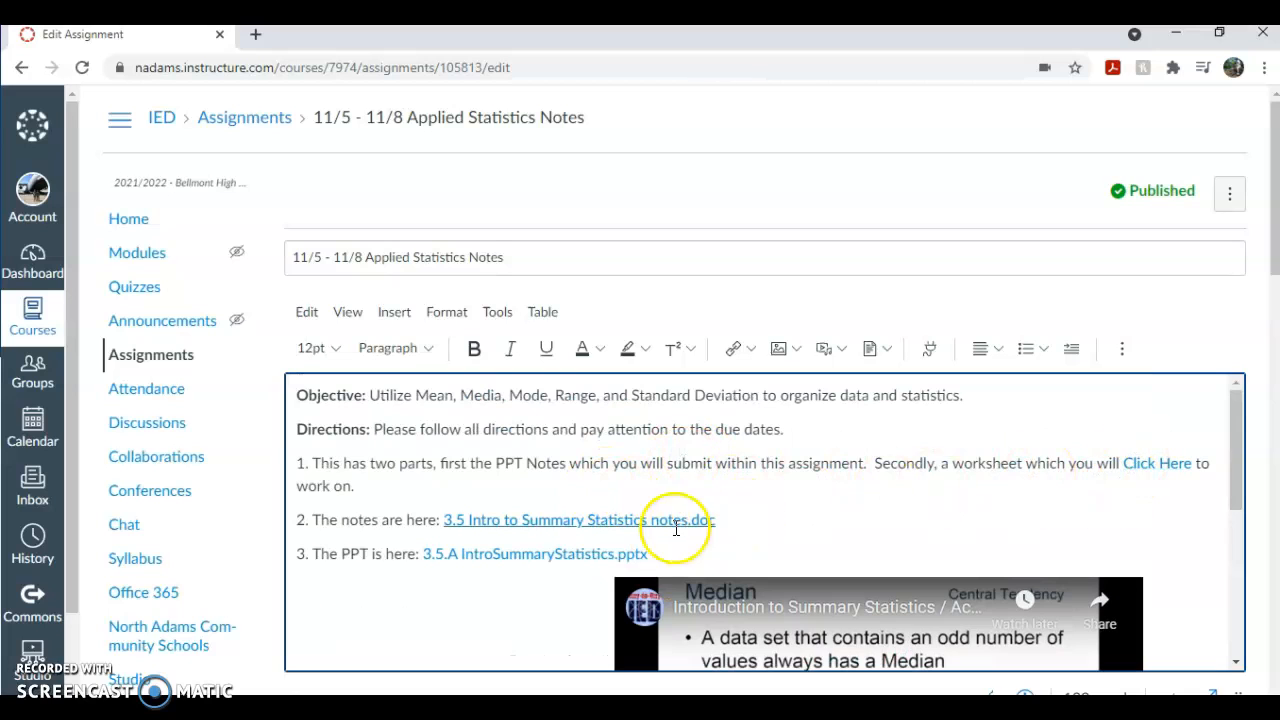
Step: Open the directions' "Click Here" worksheet link in a new tab and review the activity's videos, instructions and worksheet file link
right_click(1170, 463)
click(1080, 54)
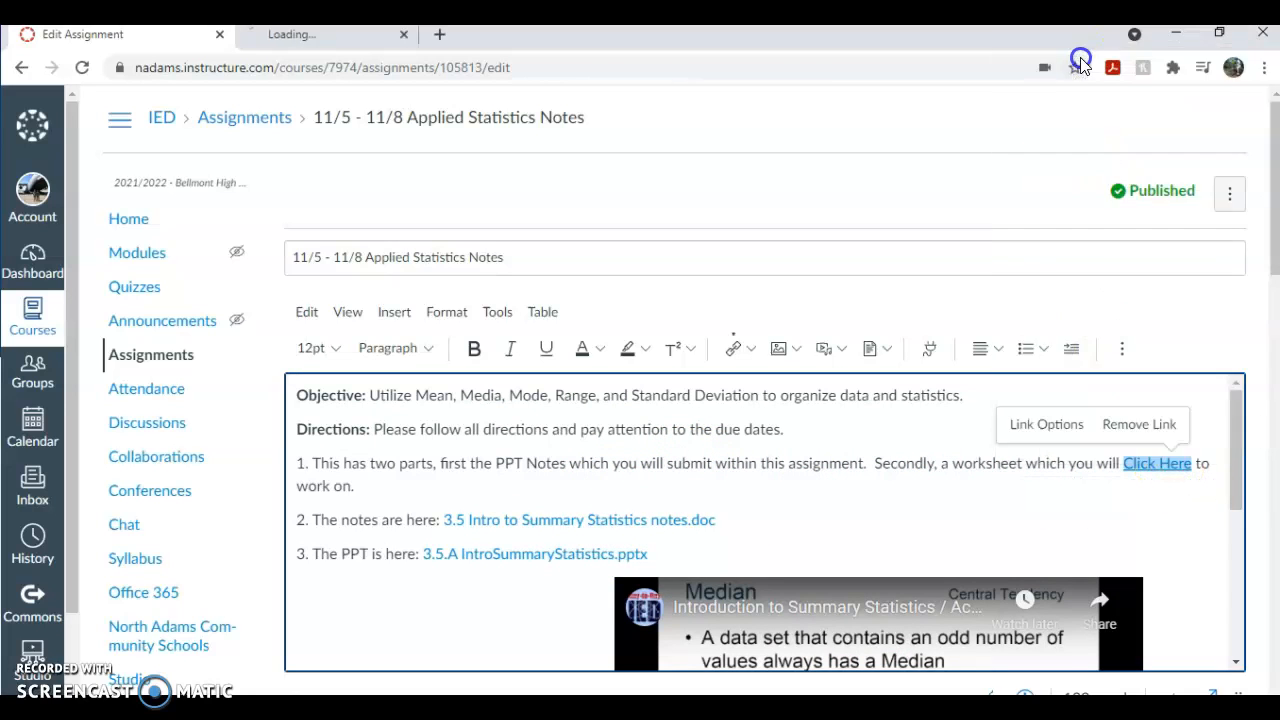
click(355, 34)
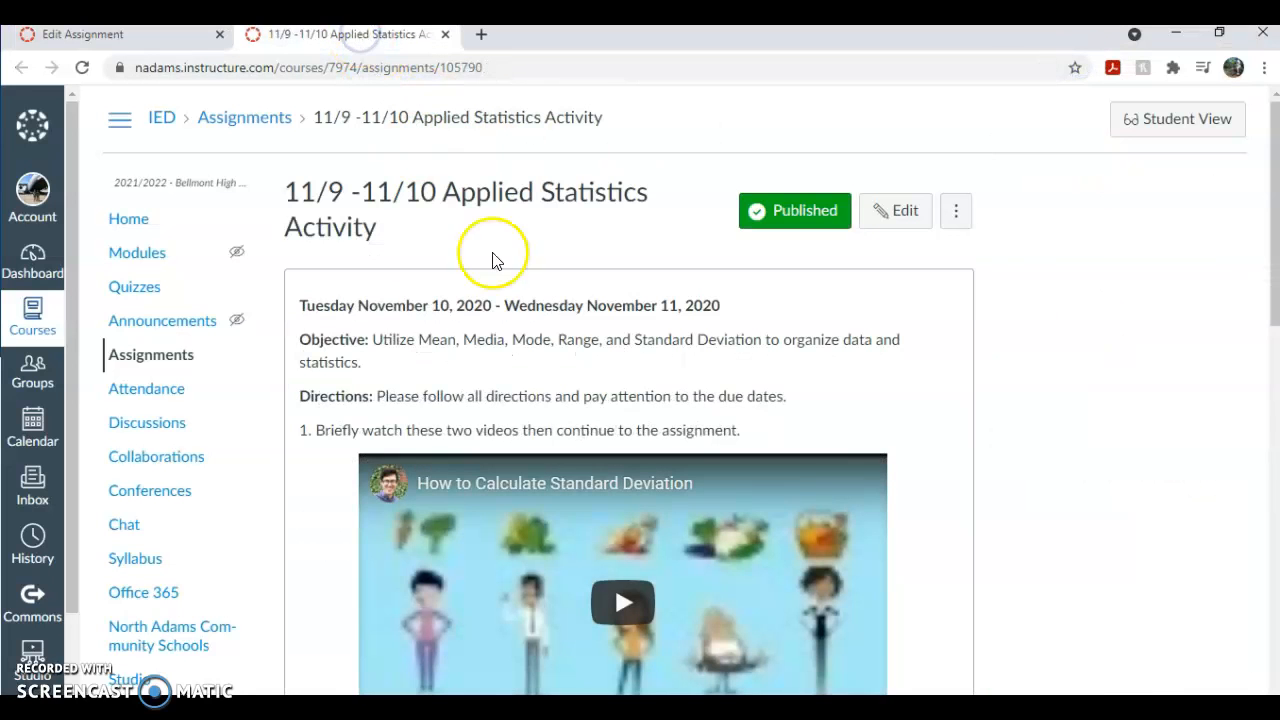
scroll(520, 245, down, 2)
scroll(590, 505, down, 2)
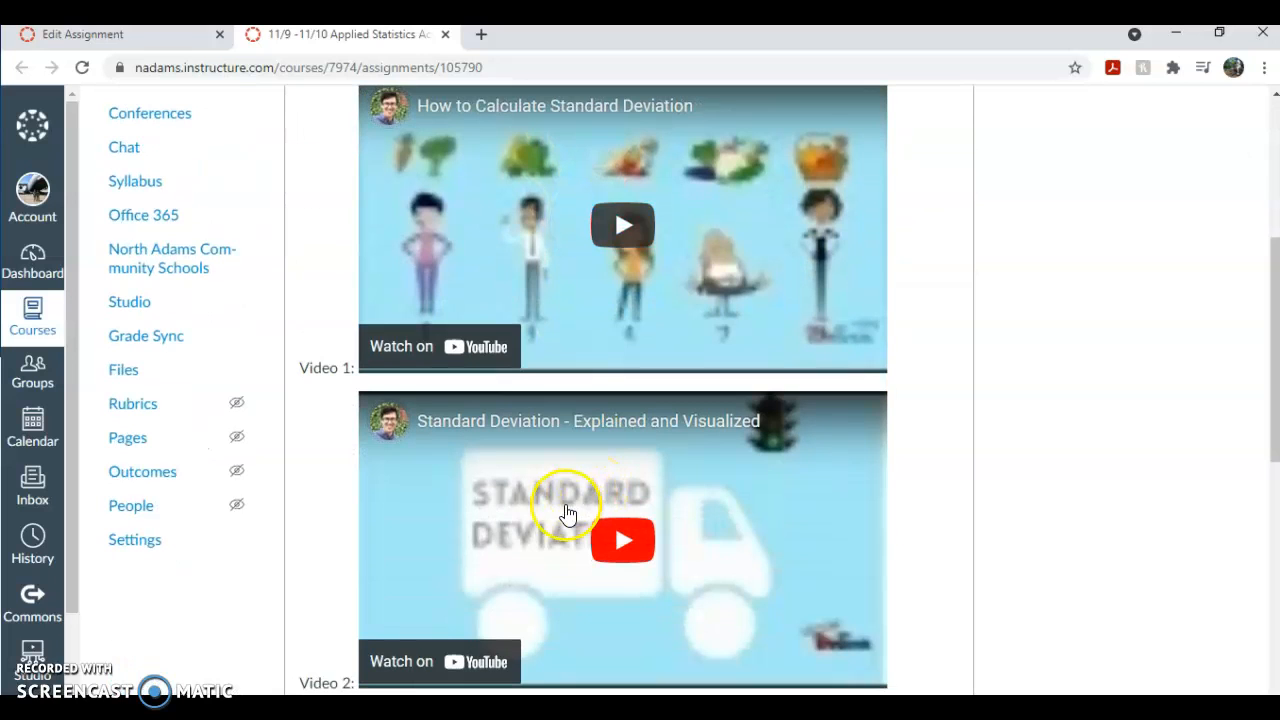
scroll(567, 513, up, 2)
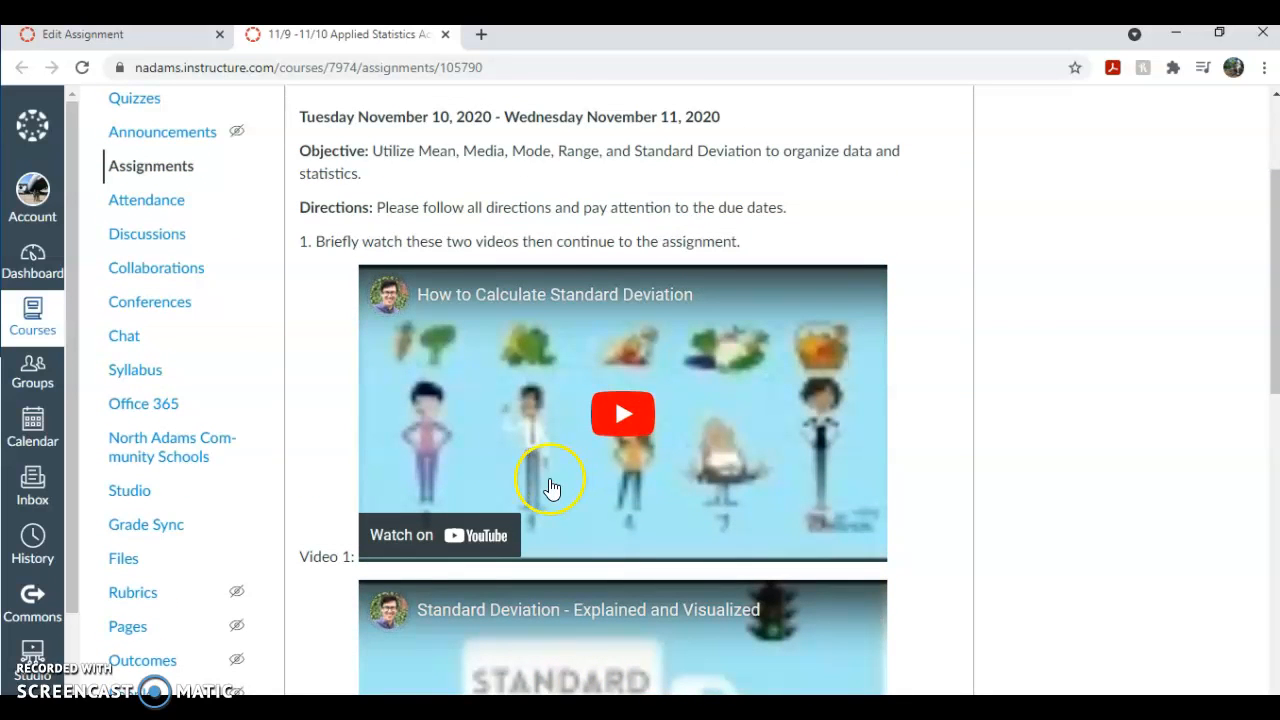
scroll(552, 488, down, 2)
scroll(552, 488, down, 4)
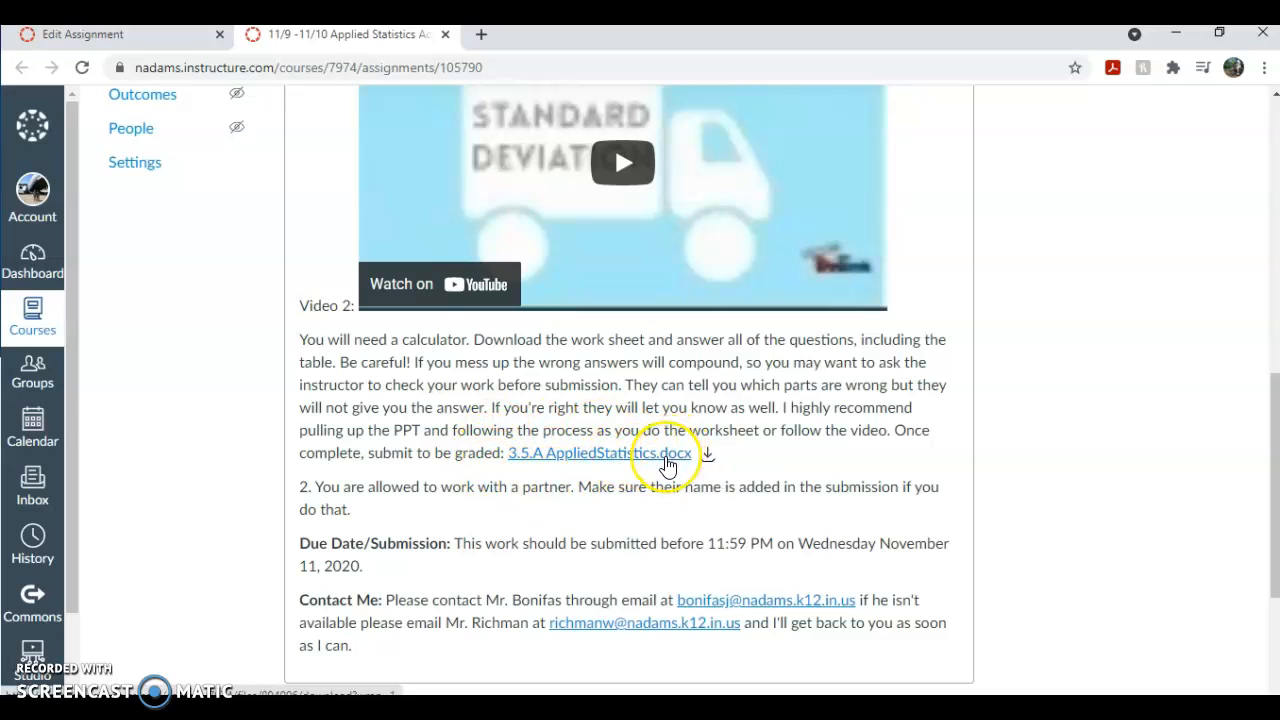
Step: Open the preview of 3.5.A AppliedStatistics.docx and examine the worksheet's questions, standard deviation table and histogram grid
click(667, 462)
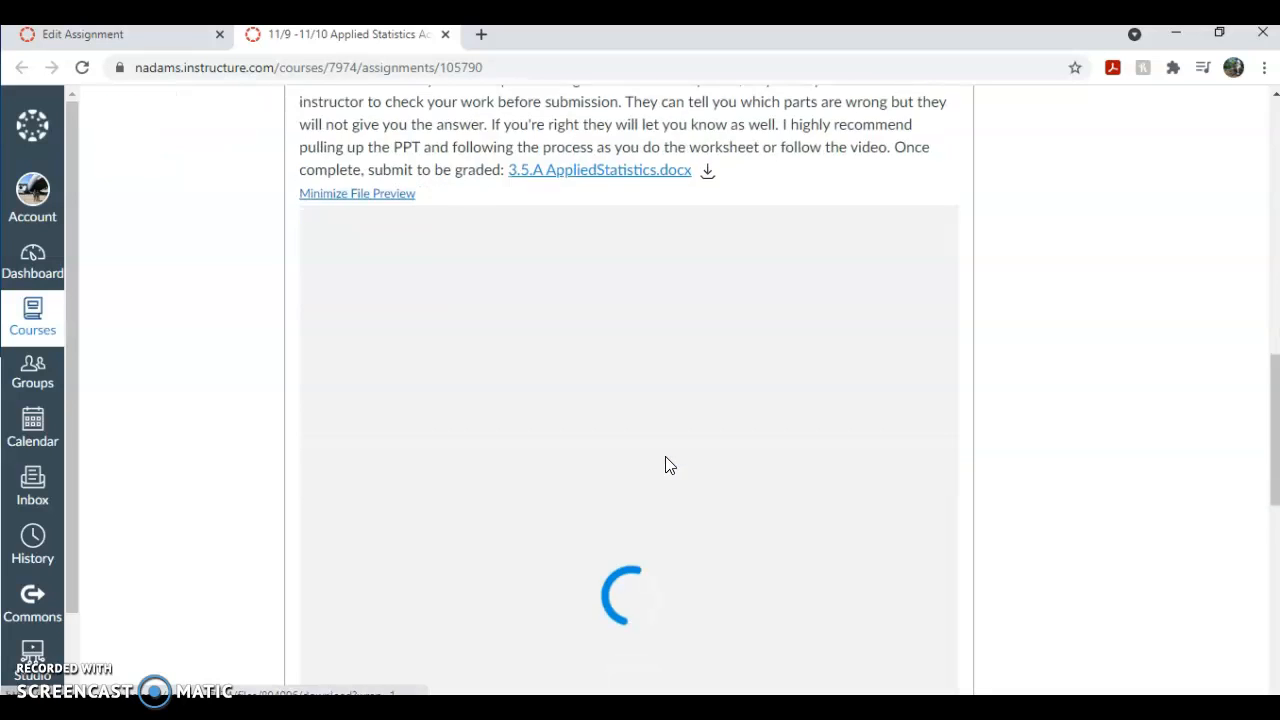
scroll(663, 467, down, 1)
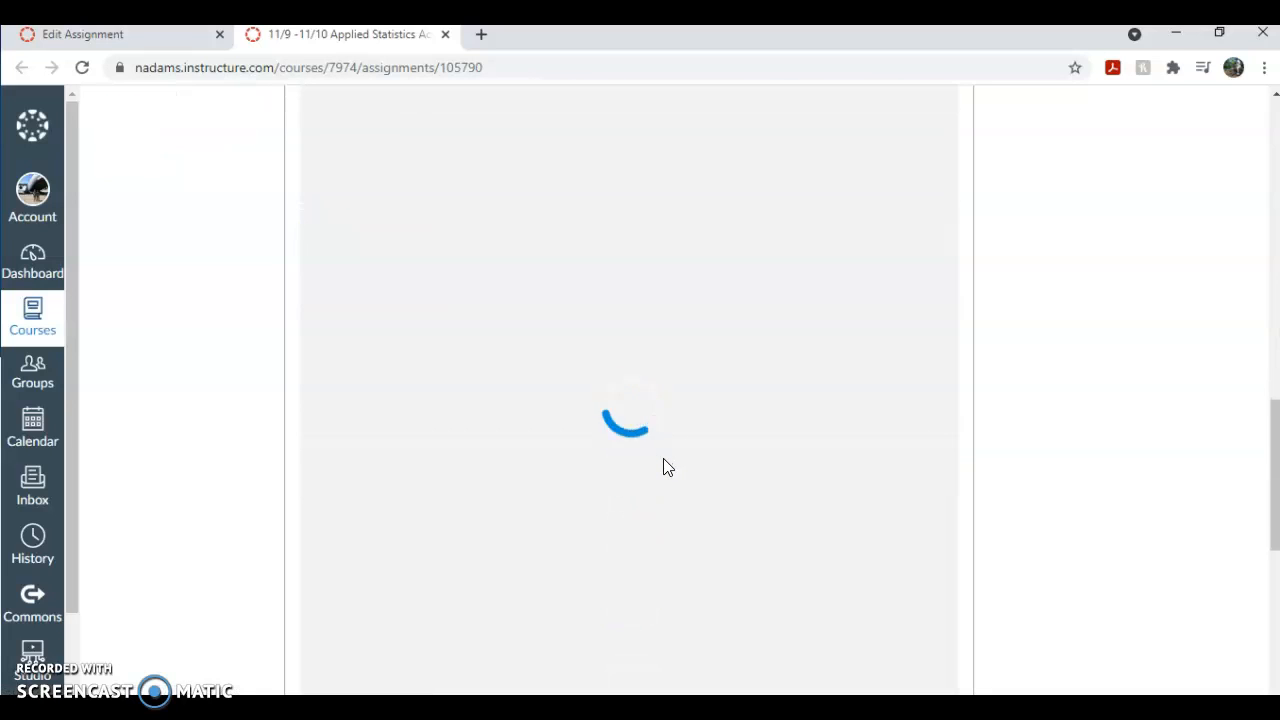
scroll(700, 458, down, 3)
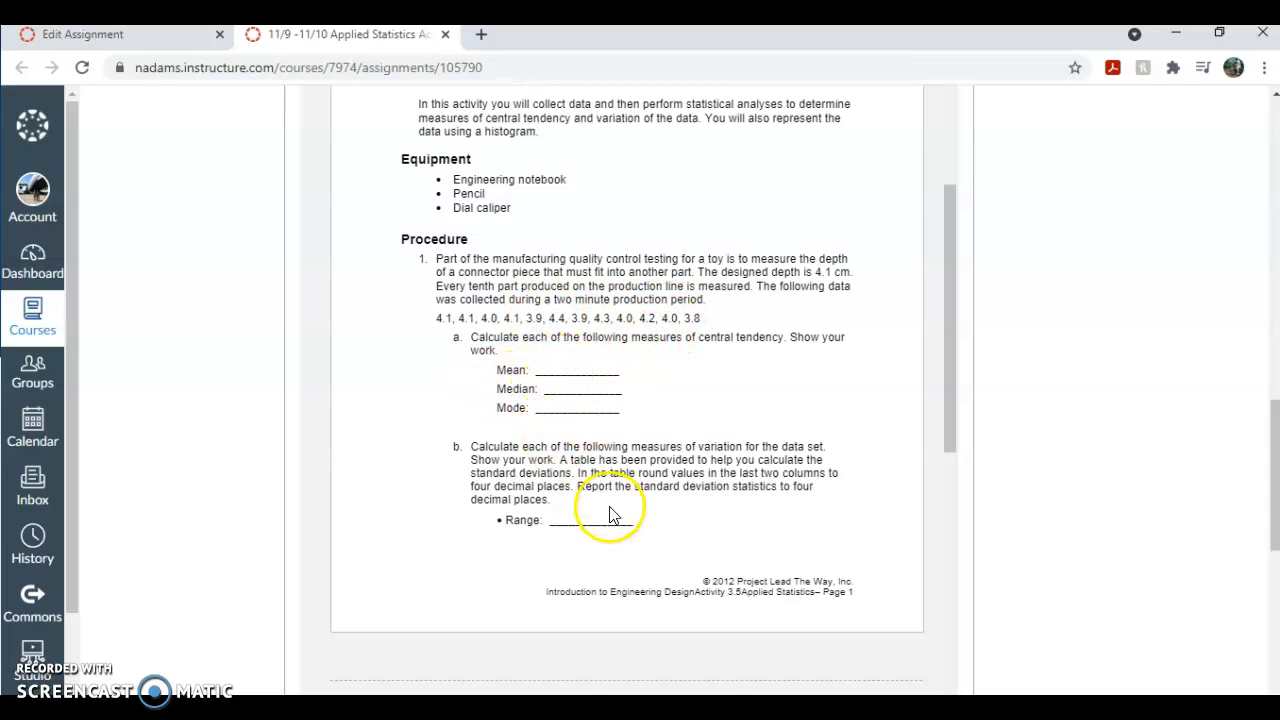
scroll(608, 516, down, 3)
scroll(607, 521, down, 4)
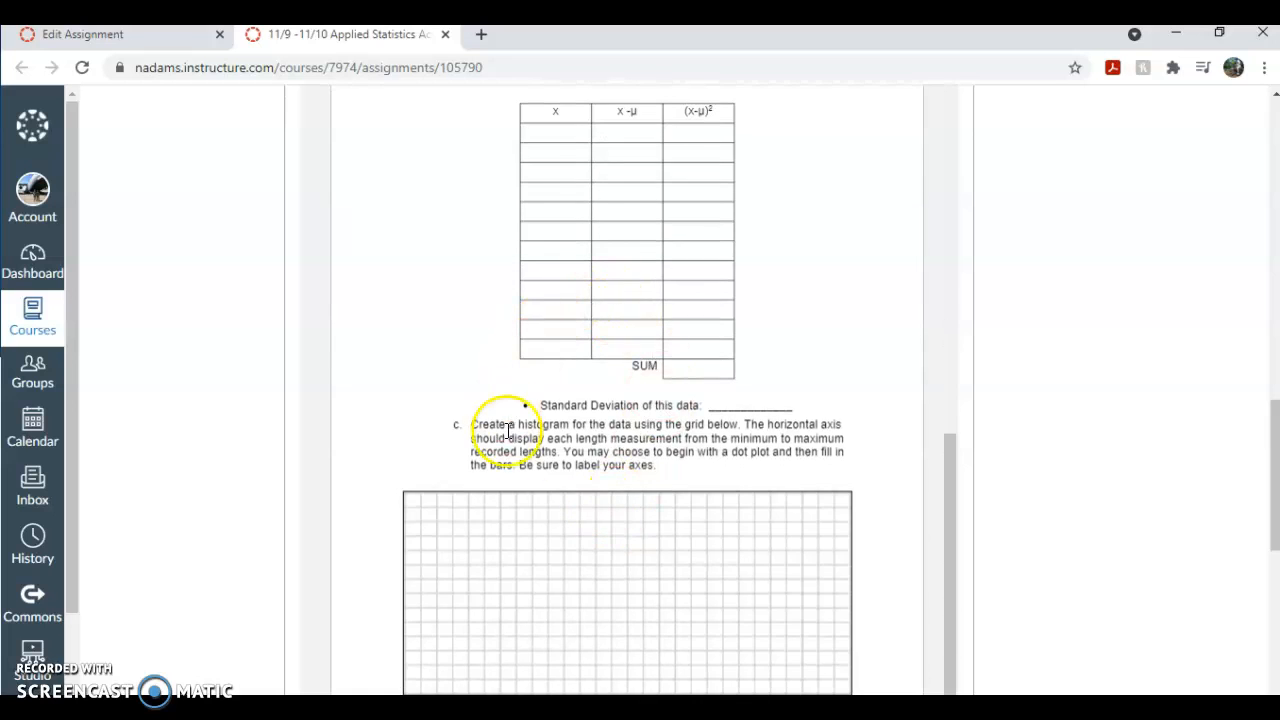
scroll(517, 323, down, 2)
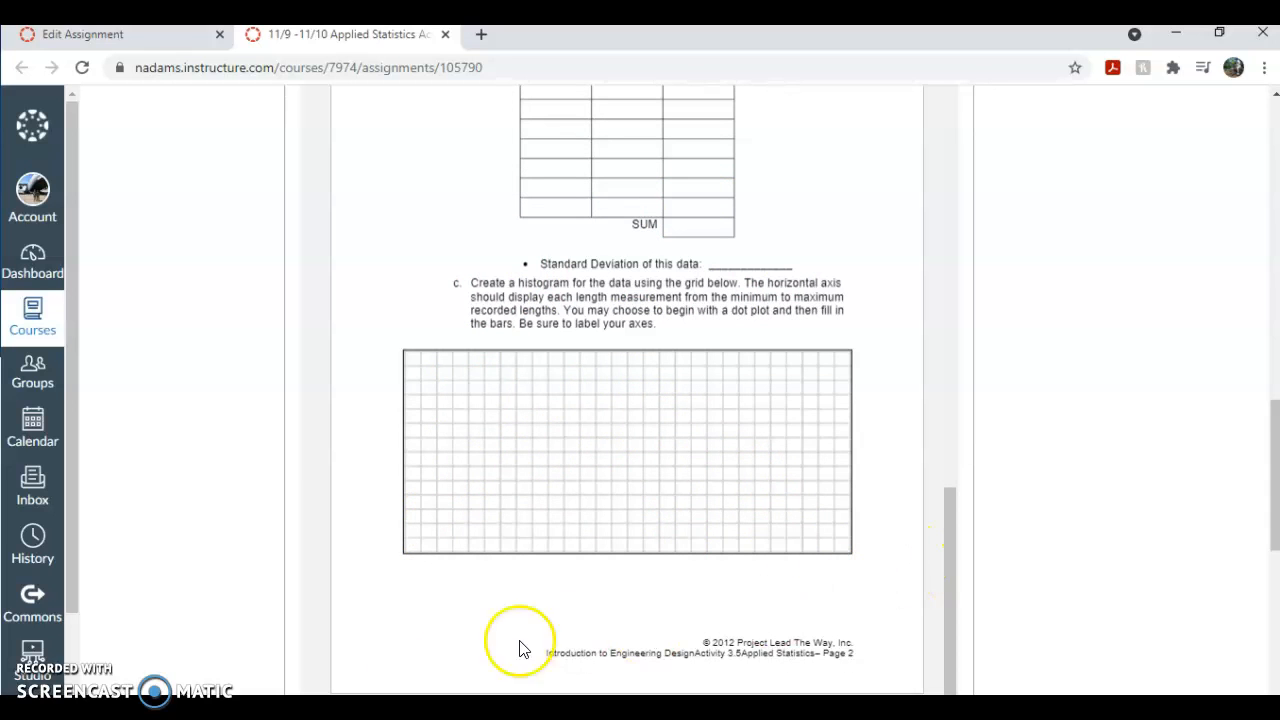
scroll(620, 530, down, 3)
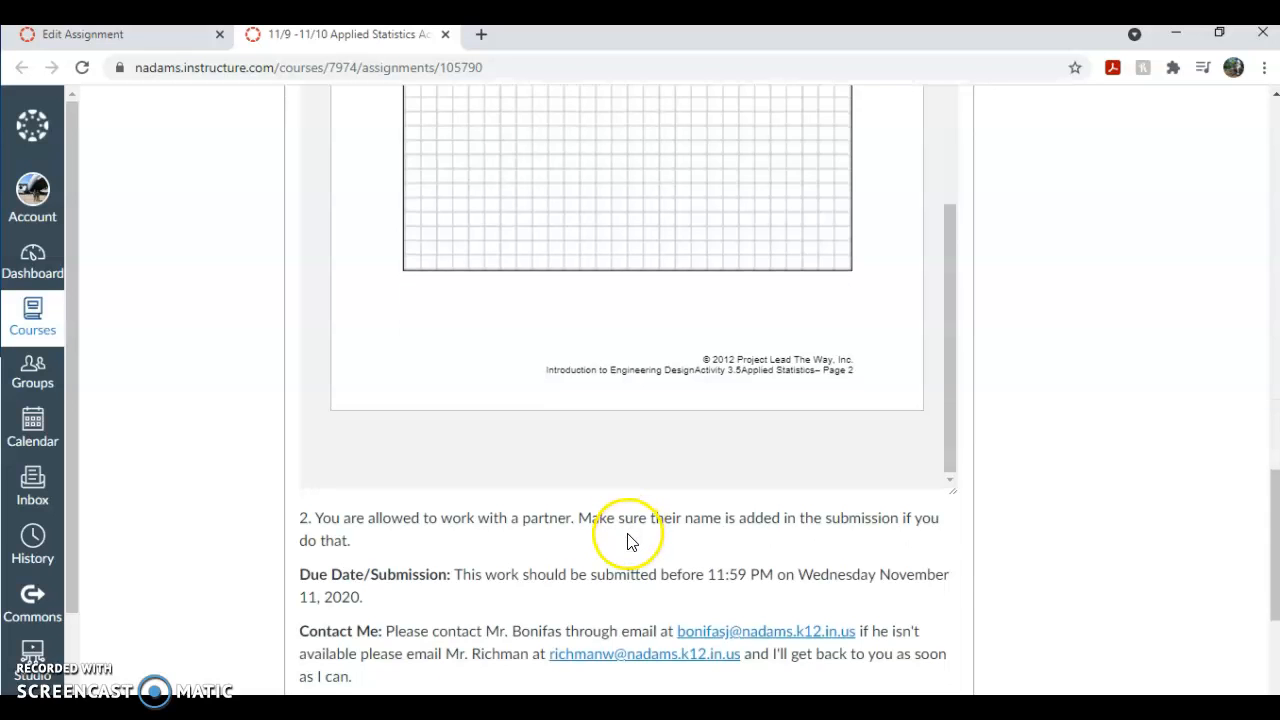
scroll(628, 538, up, 8)
scroll(630, 540, down, 4)
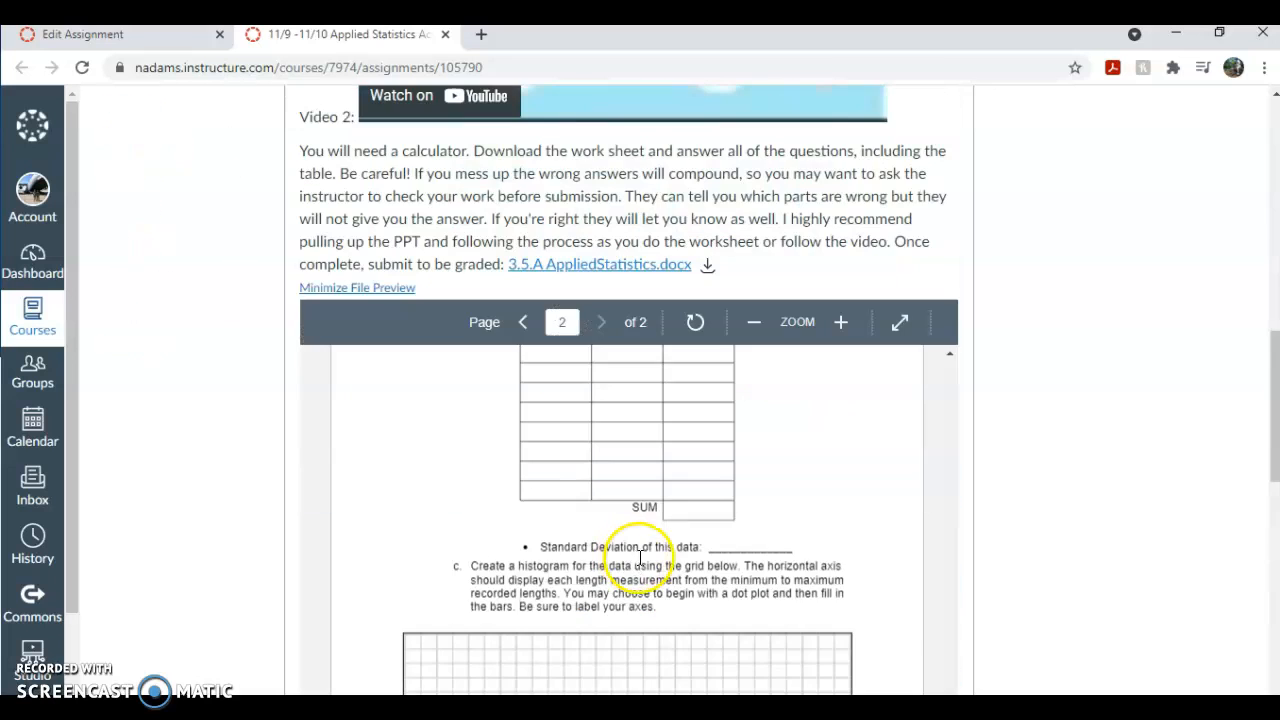
scroll(648, 580, up, 3)
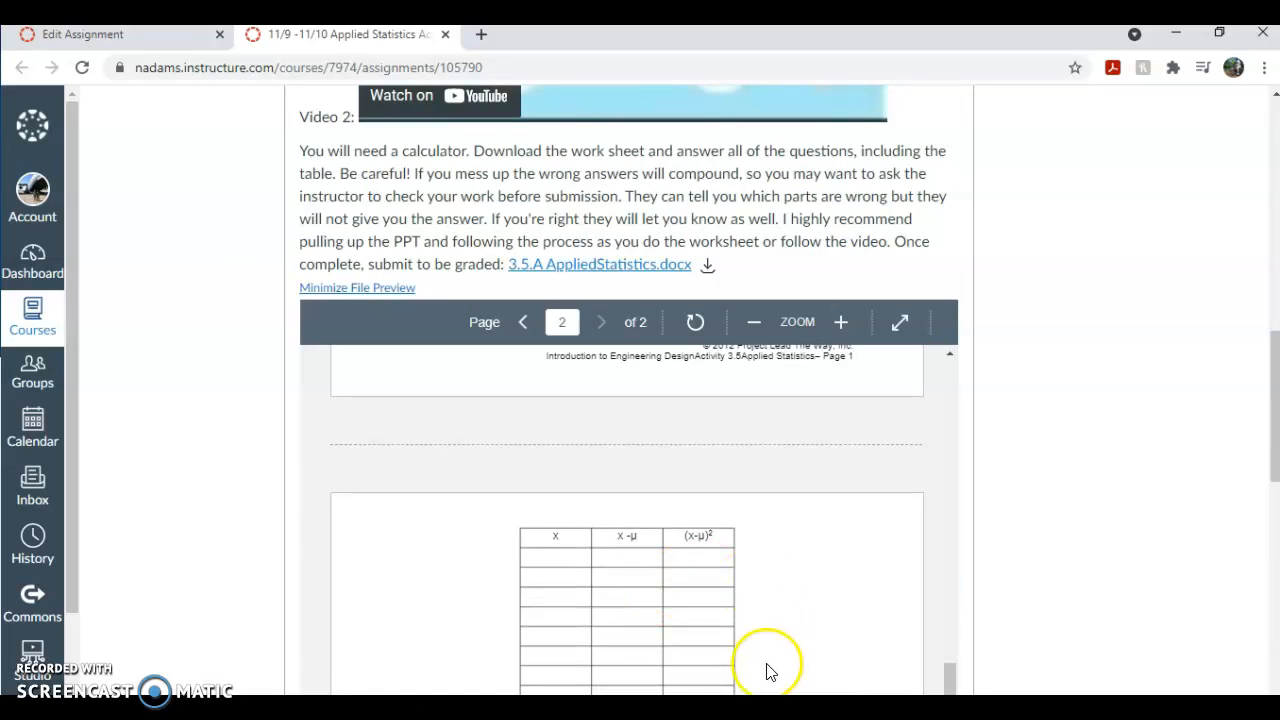
Step: Switch back to the Excel workbook and review the mean, median, mode and minimum formulas in G5 through J5
click(830, 670)
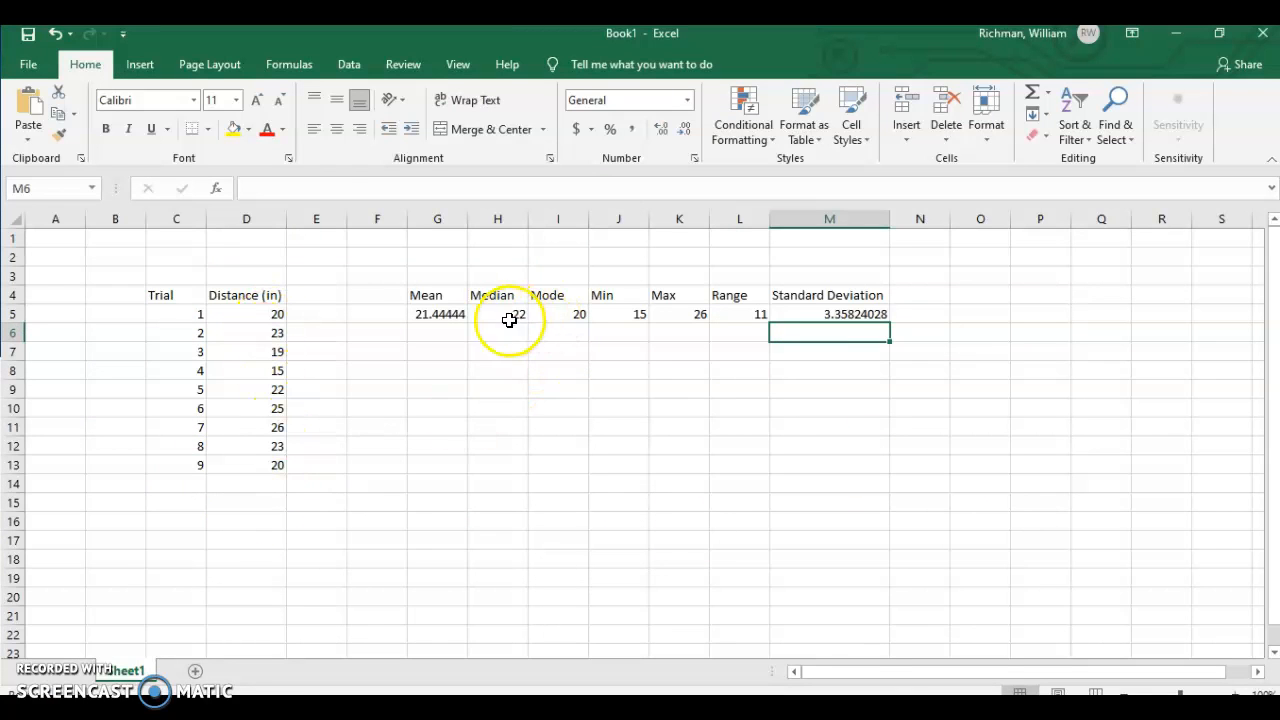
click(462, 317)
click(518, 317)
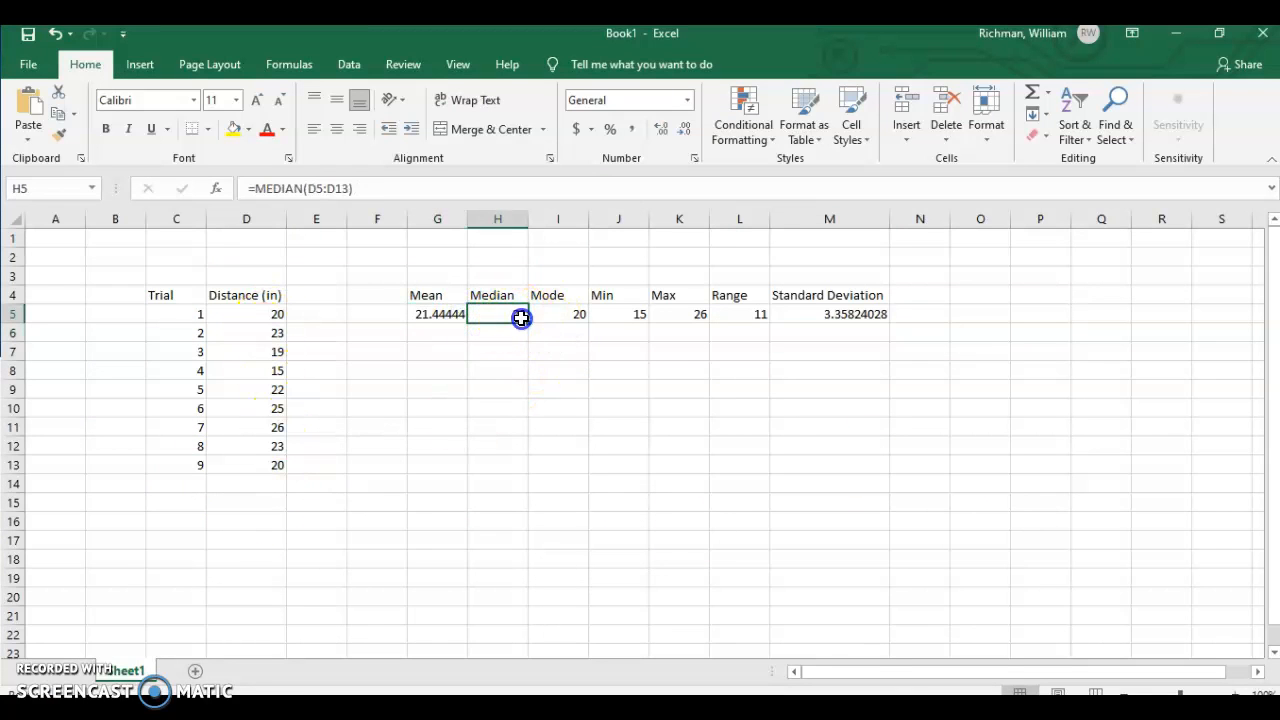
click(582, 312)
click(640, 313)
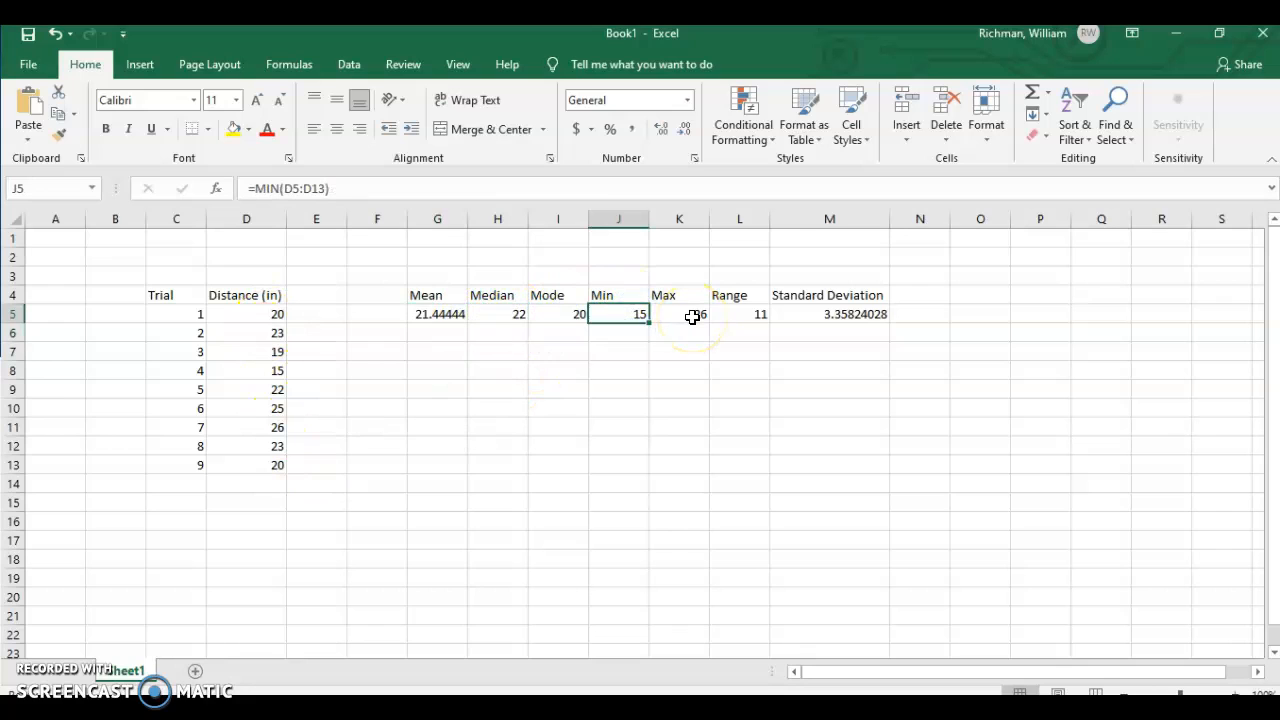